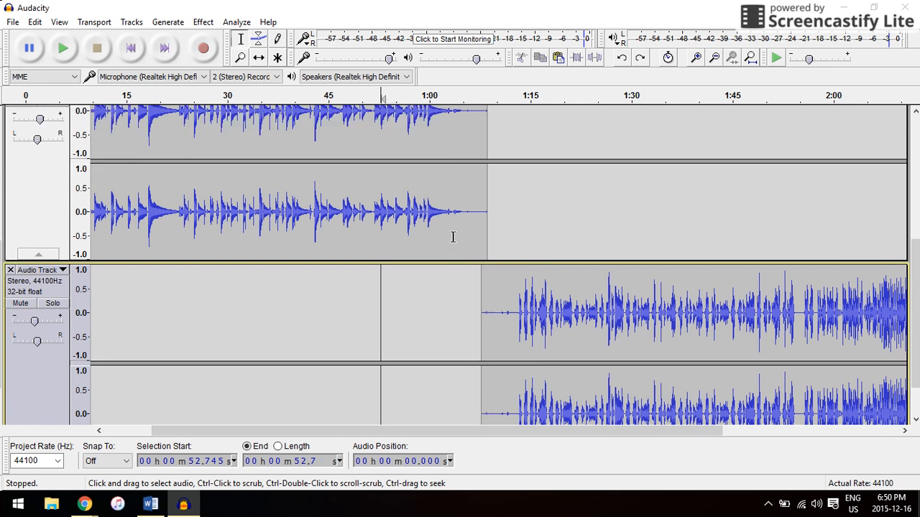
Step: Mute the second and third audio tracks so only the top track remains audible
{"action": "scroll", "coordinate": [452, 236], "scroll_direction": "up", "scroll_amount": 6}
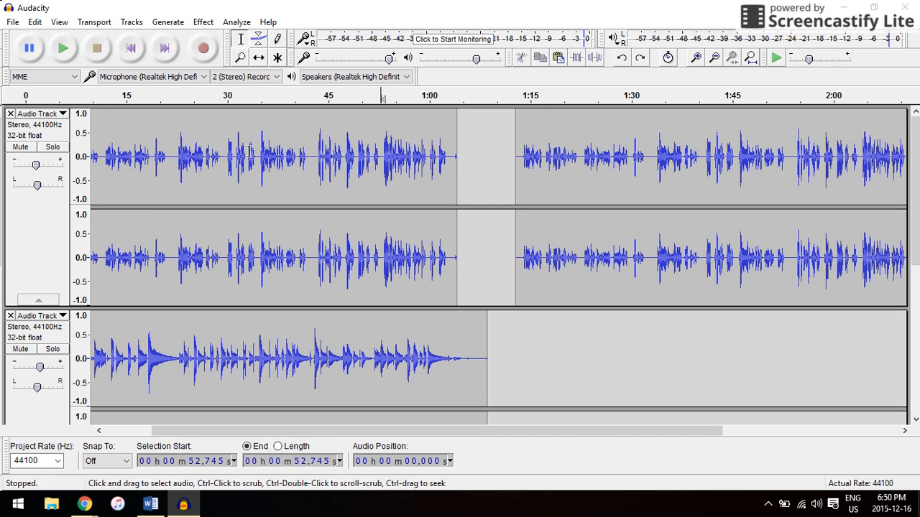
{"action": "left_click", "coordinate": [18, 349]}
{"action": "scroll", "coordinate": [79, 381], "scroll_direction": "down", "scroll_amount": 5}
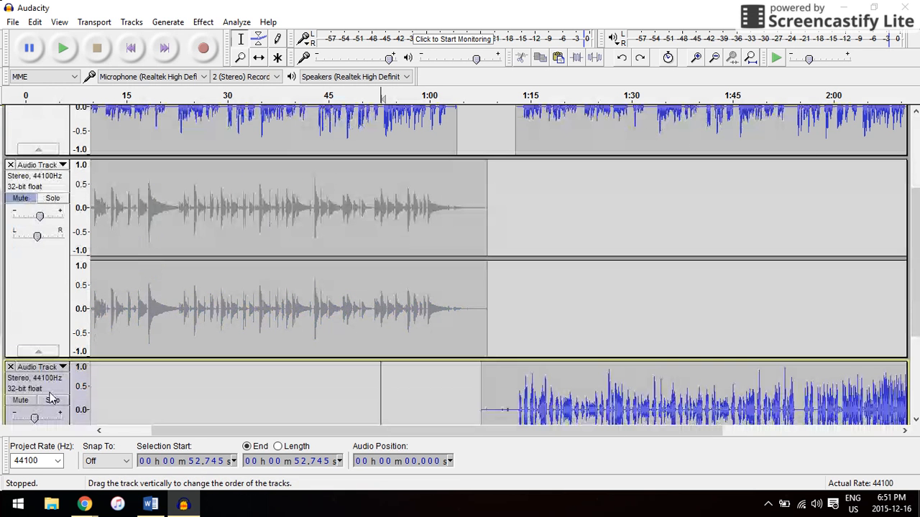
{"action": "left_click", "coordinate": [21, 400]}
{"action": "scroll", "coordinate": [167, 254], "scroll_direction": "up", "scroll_amount": 5}
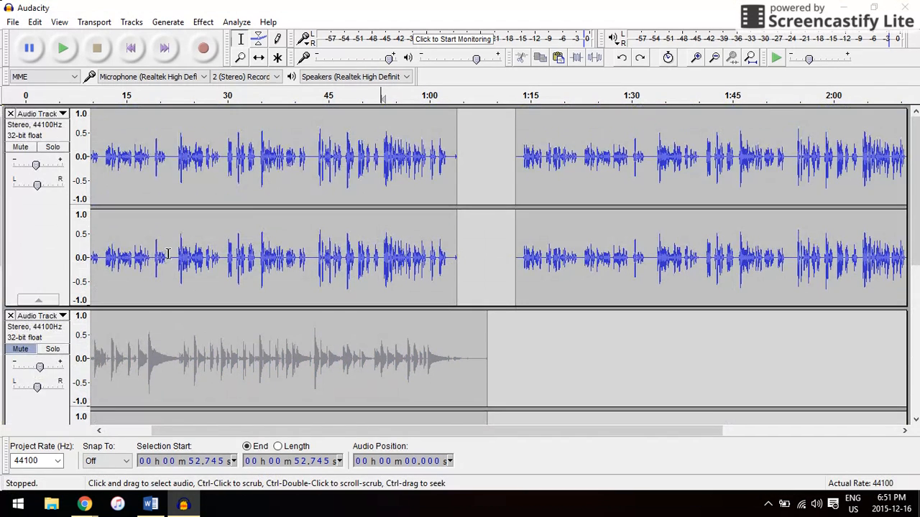
Step: Play the top track from the start of the timeline for about 13 seconds, and stop playback
{"action": "scroll", "coordinate": [166, 167], "scroll_direction": "left", "scroll_amount": 3}
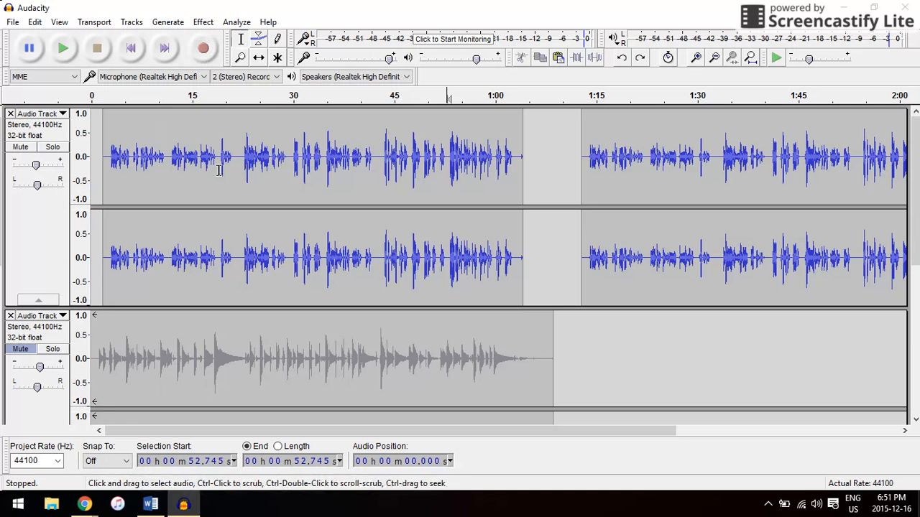
{"action": "left_click", "coordinate": [93, 97]}
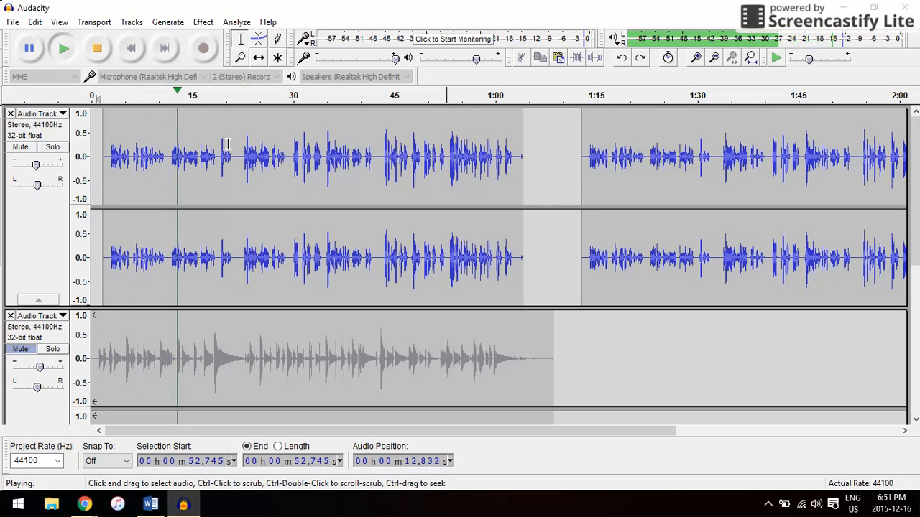
{"action": "key", "text": "space"}
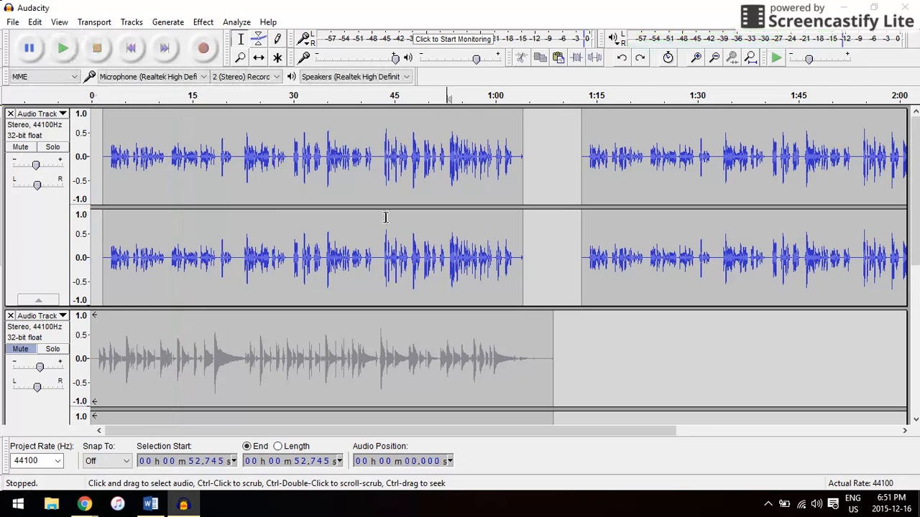
Step: Examine how the clips in the top track line up with those in the two muted tracks
{"action": "scroll", "coordinate": [272, 219], "scroll_direction": "right", "scroll_amount": 5}
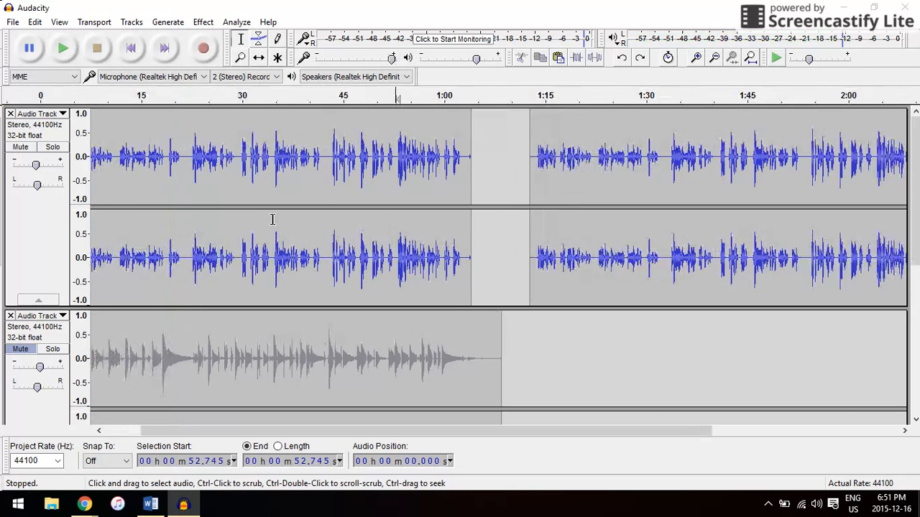
{"action": "scroll", "coordinate": [273, 219], "scroll_direction": "left", "scroll_amount": 5}
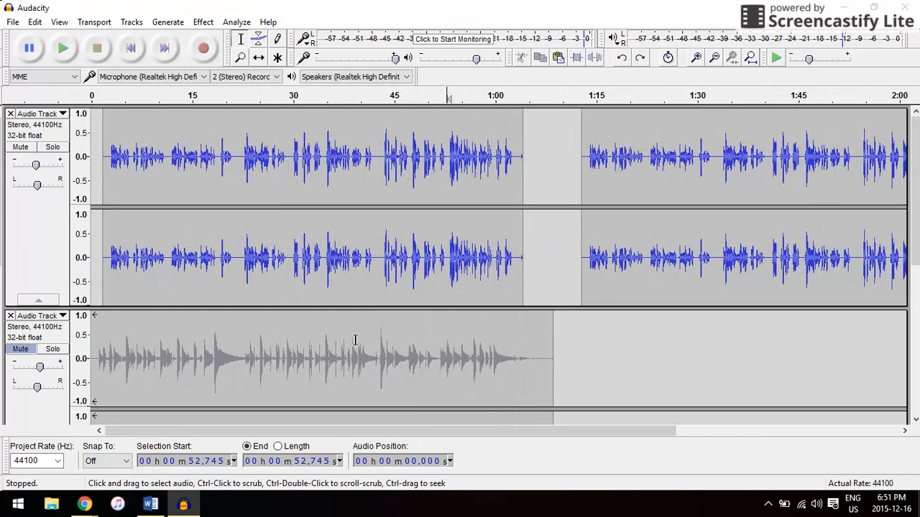
{"action": "scroll", "coordinate": [487, 352], "scroll_direction": "down", "scroll_amount": 5}
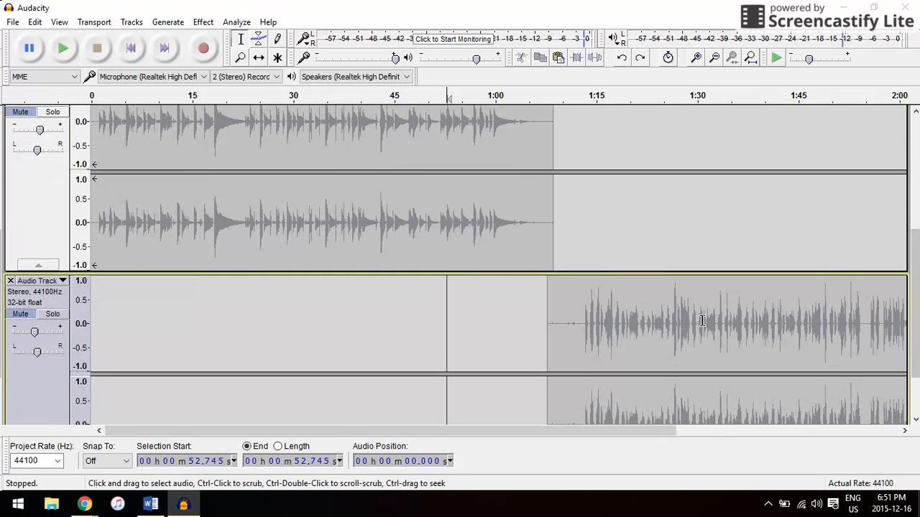
{"action": "scroll", "coordinate": [586, 332], "scroll_direction": "right", "scroll_amount": 3}
{"action": "scroll", "coordinate": [585, 332], "scroll_direction": "left", "scroll_amount": 2}
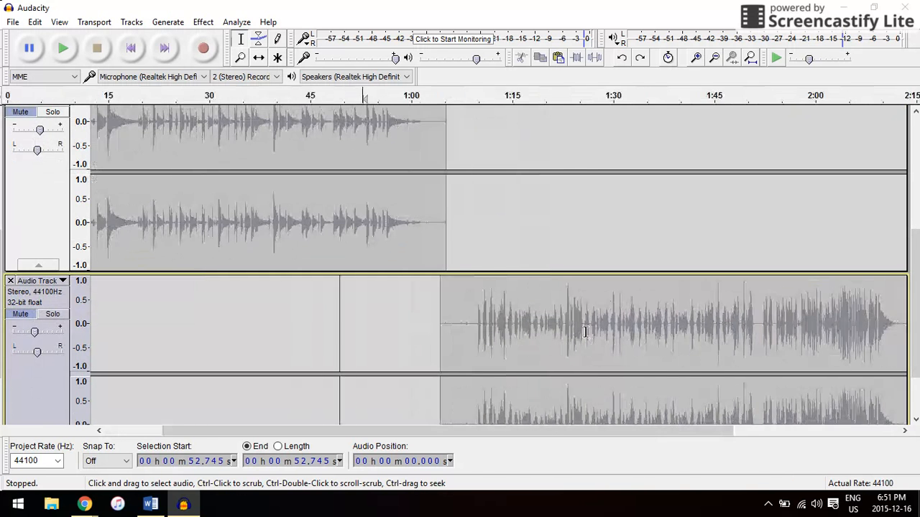
{"action": "scroll", "coordinate": [585, 332], "scroll_direction": "up", "scroll_amount": 2}
{"action": "scroll", "coordinate": [586, 332], "scroll_direction": "down", "scroll_amount": 4}
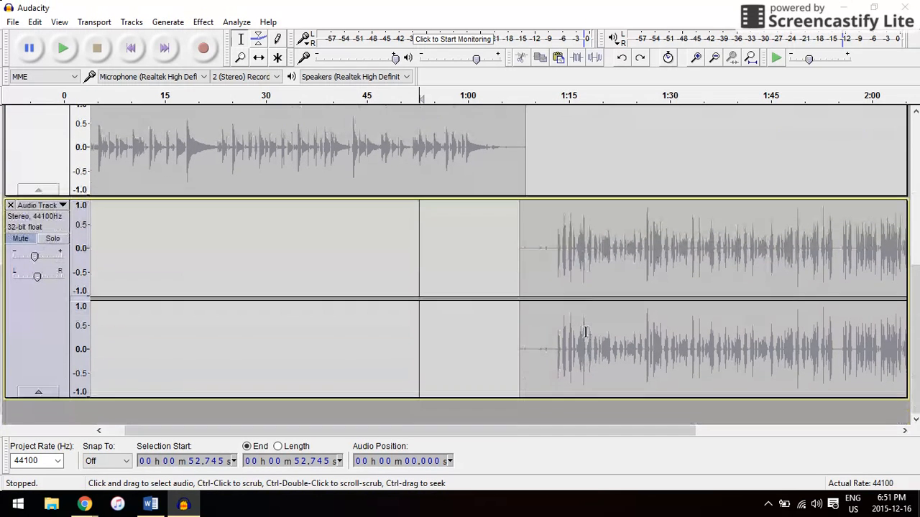
{"action": "scroll", "coordinate": [585, 332], "scroll_direction": "up", "scroll_amount": 2}
{"action": "scroll", "coordinate": [586, 332], "scroll_direction": "up", "scroll_amount": 5}
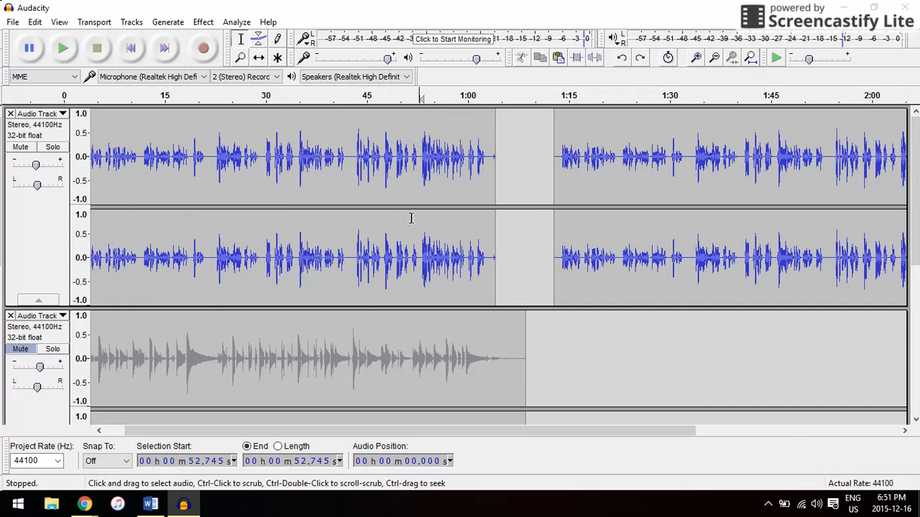
Step: Select the first clip in the top track for copying
{"action": "double_click", "coordinate": [272, 129]}
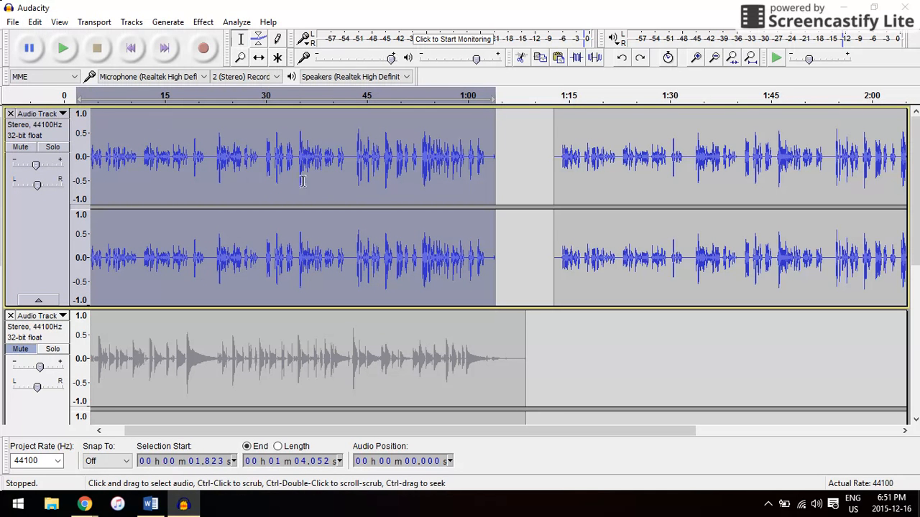
{"action": "left_click", "coordinate": [33, 26]}
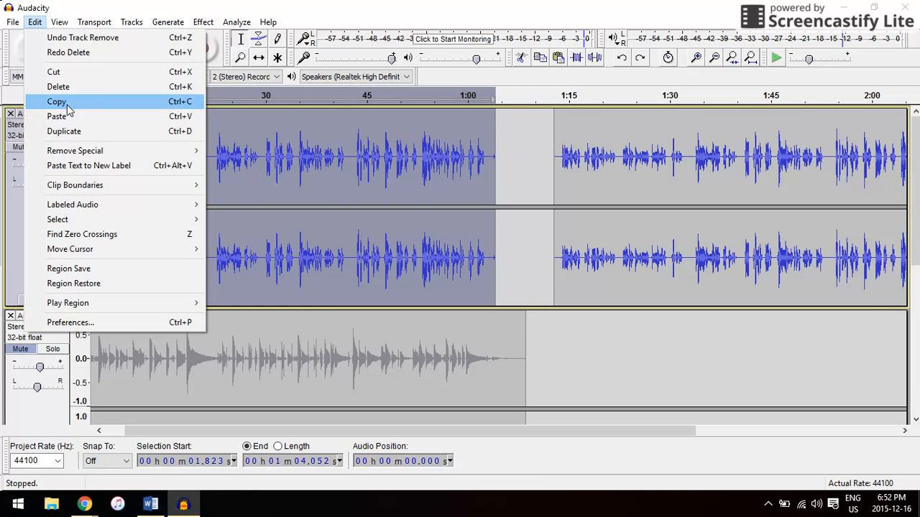
{"action": "left_click", "coordinate": [33, 28]}
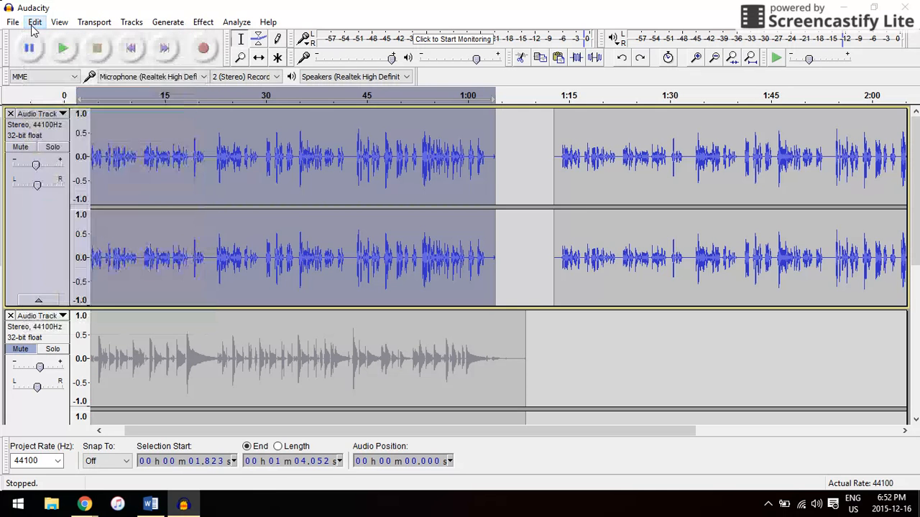
Step: Delete the second clip in the top track and briefly play the empty stretch that follows the first clip
{"action": "double_click", "coordinate": [601, 201]}
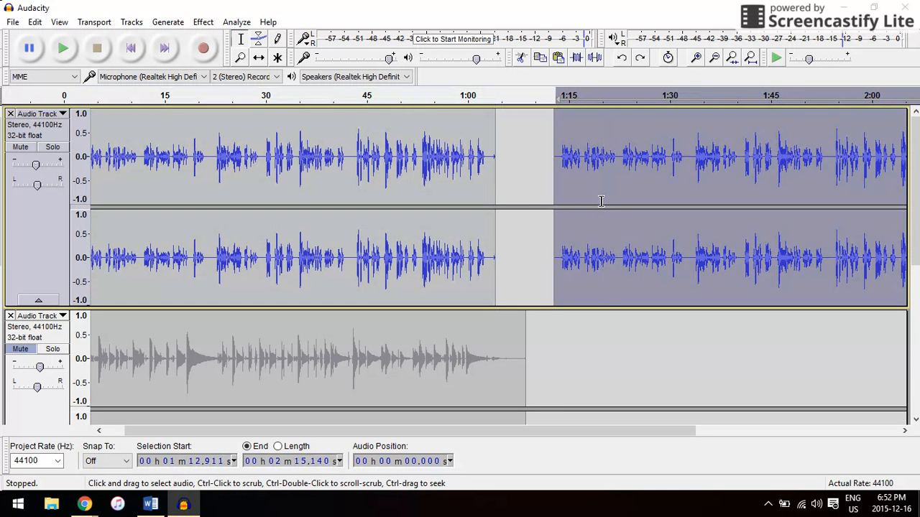
{"action": "key", "text": "Delete"}
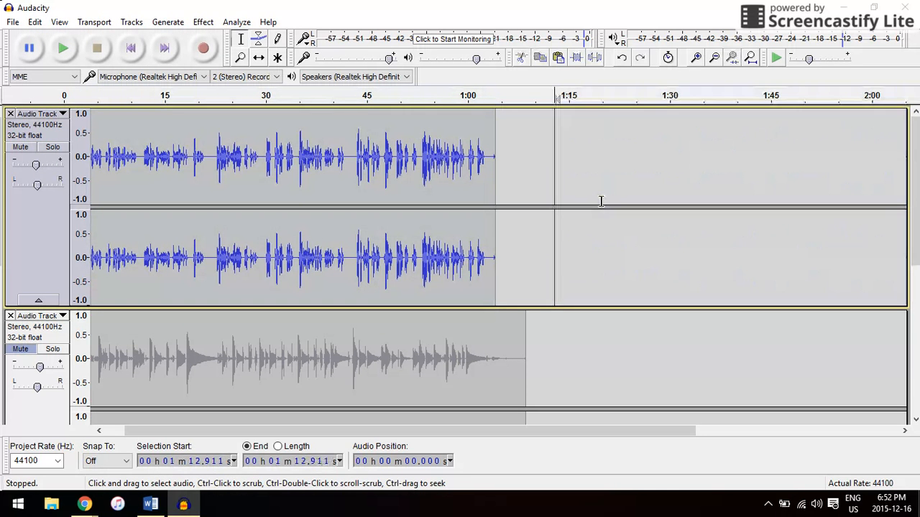
{"action": "left_click", "coordinate": [529, 94]}
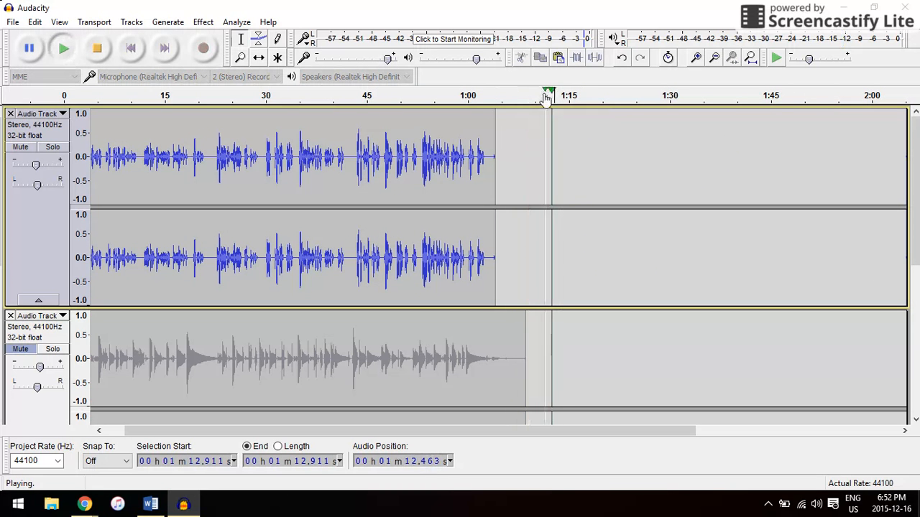
{"action": "left_click", "coordinate": [97, 48]}
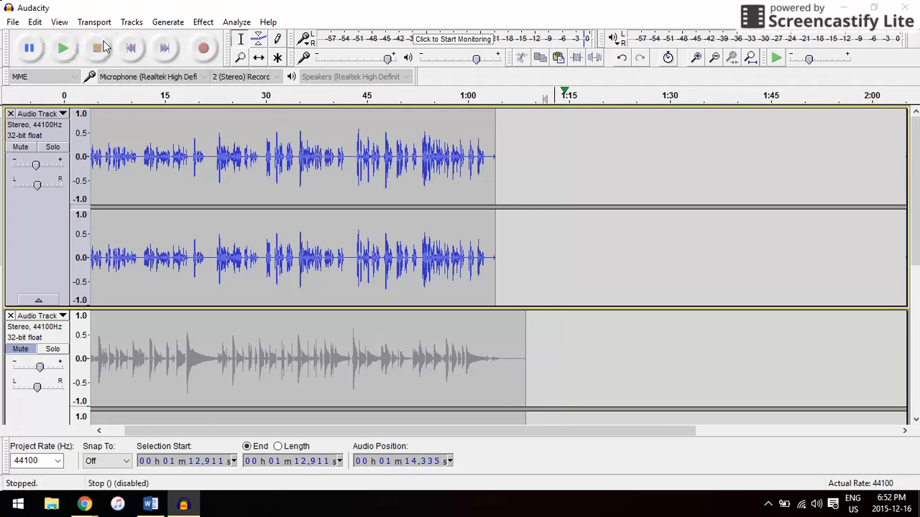
Step: Place the cursor in the top track's empty area at about 1:12.5, checking it against the start of the third track's audio
{"action": "left_click", "coordinate": [674, 162]}
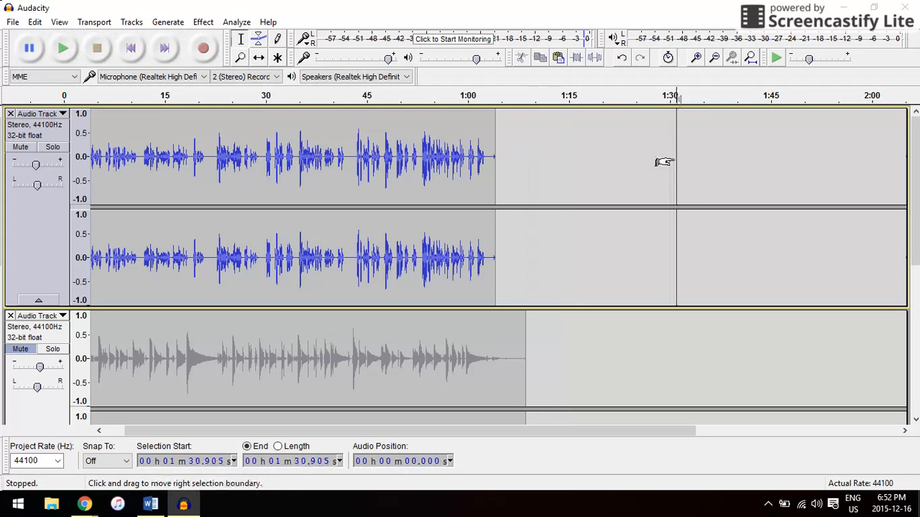
{"action": "left_click", "coordinate": [567, 156]}
{"action": "left_click", "coordinate": [711, 172]}
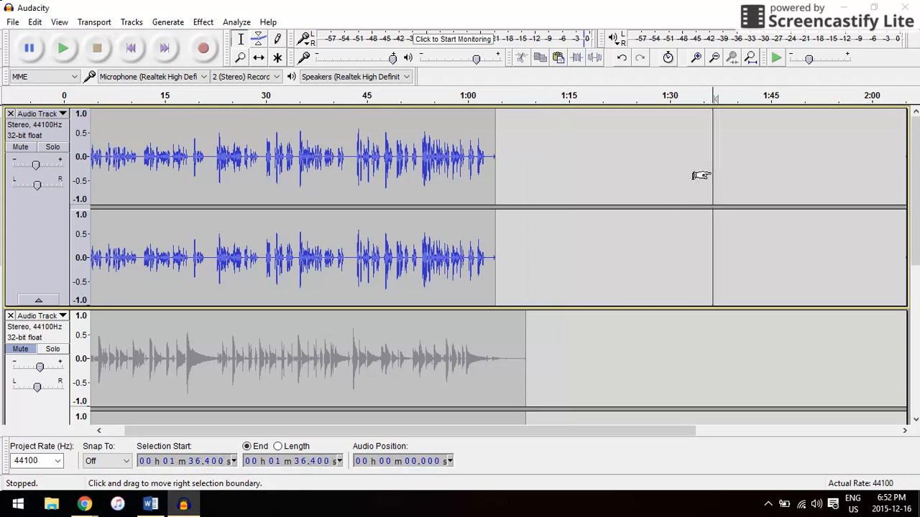
{"action": "left_click", "coordinate": [553, 151]}
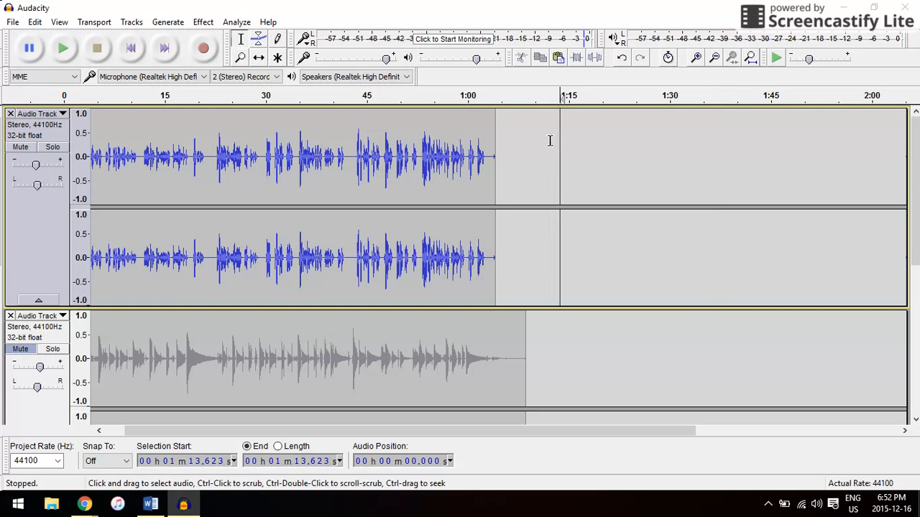
{"action": "scroll", "coordinate": [540, 146], "scroll_direction": "down", "scroll_amount": 4}
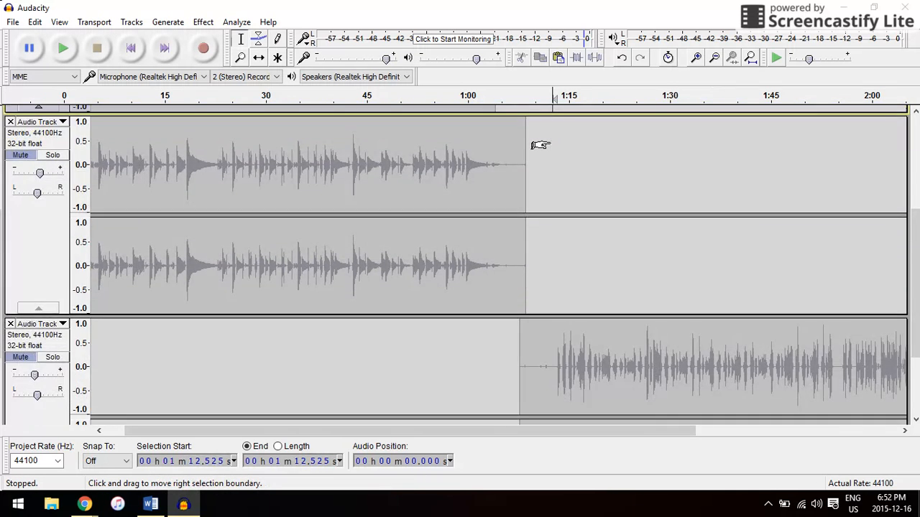
{"action": "scroll", "coordinate": [540, 146], "scroll_direction": "up", "scroll_amount": 4}
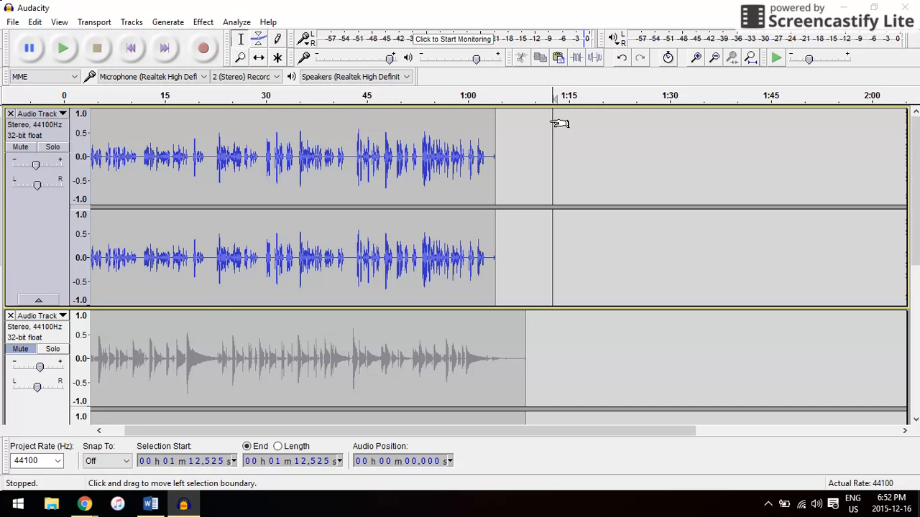
Step: Undo the deletion of the top track's second clip
{"action": "left_click", "coordinate": [35, 21]}
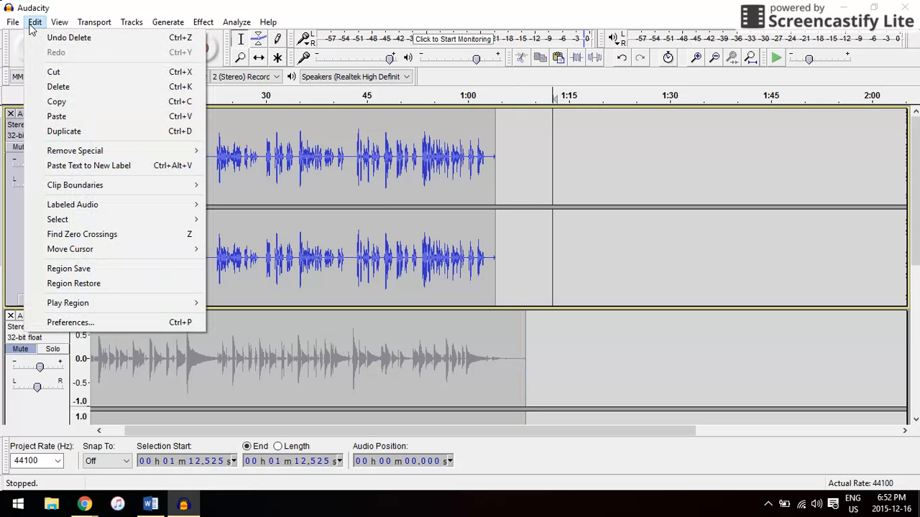
{"action": "left_click", "coordinate": [33, 22]}
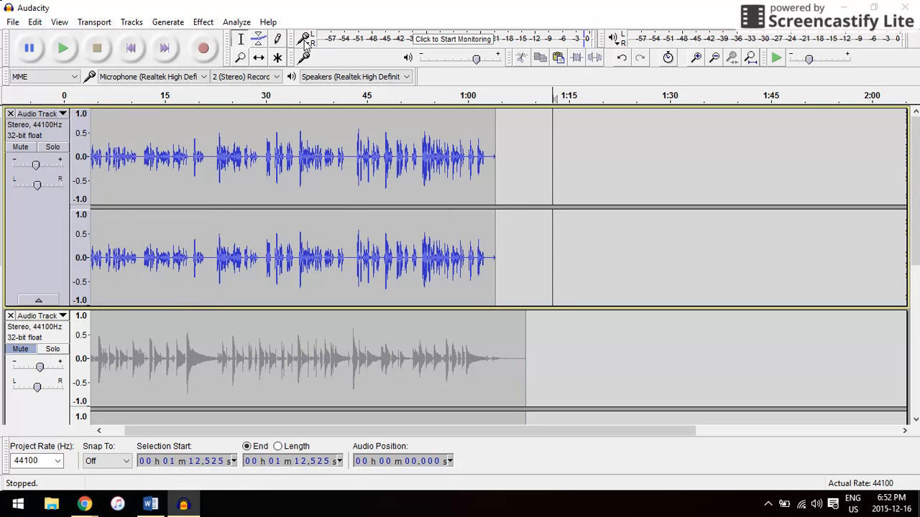
{"action": "key", "text": "ctrl+v"}
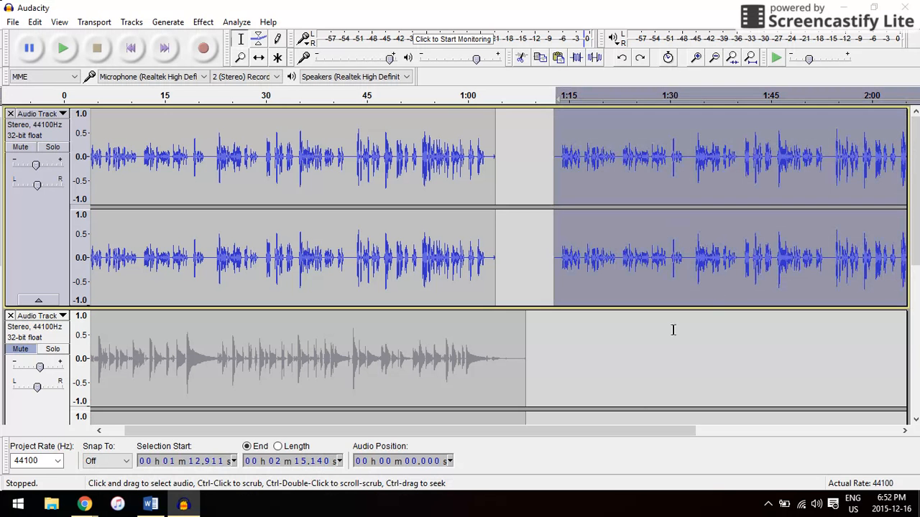
Step: Place the cursor in the second track just after its clip ends, at about 1:11.3
{"action": "scroll", "coordinate": [634, 393], "scroll_direction": "down", "scroll_amount": 5}
{"action": "scroll", "coordinate": [635, 394], "scroll_direction": "up", "scroll_amount": 5}
{"action": "scroll", "coordinate": [616, 381], "scroll_direction": "down", "scroll_amount": 5}
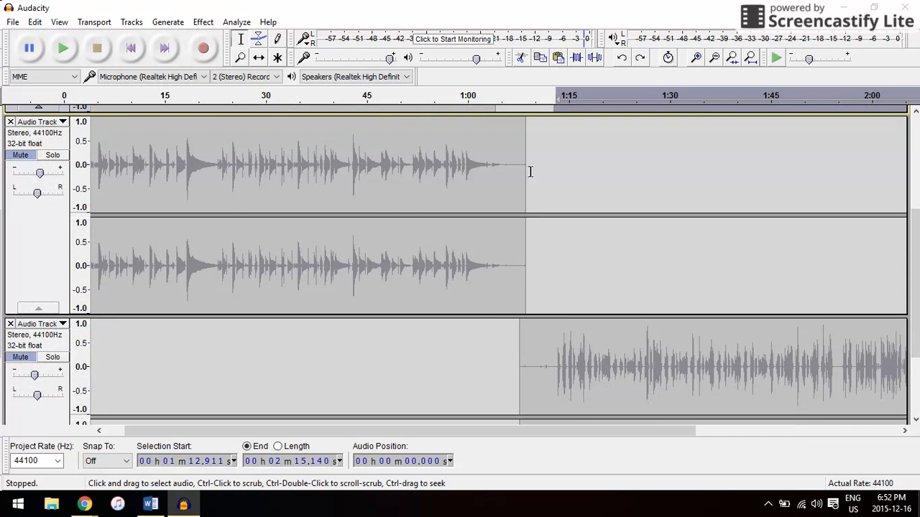
{"action": "left_click", "coordinate": [544, 170]}
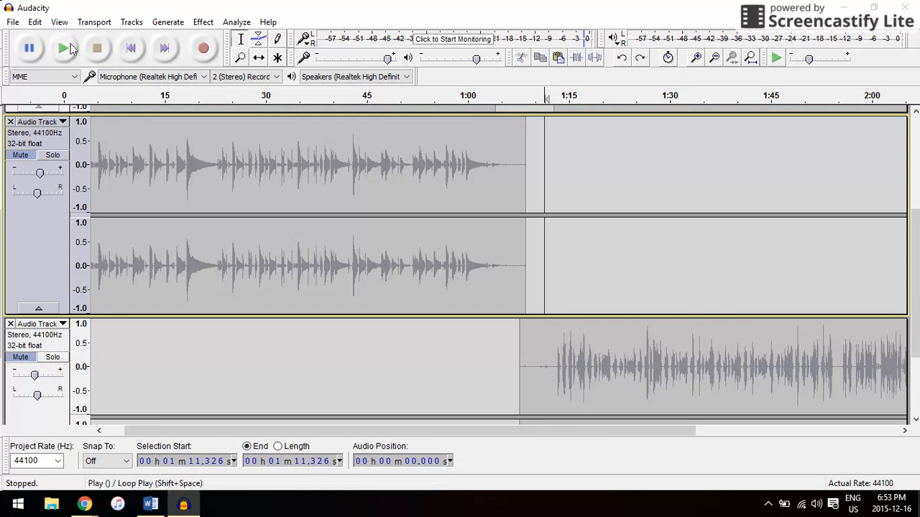
Step: Import the MP3 file "Torn Apart Dark Sad Angry Piano Beat" from the Downloads folder as a new audio track
{"action": "left_click", "coordinate": [12, 22]}
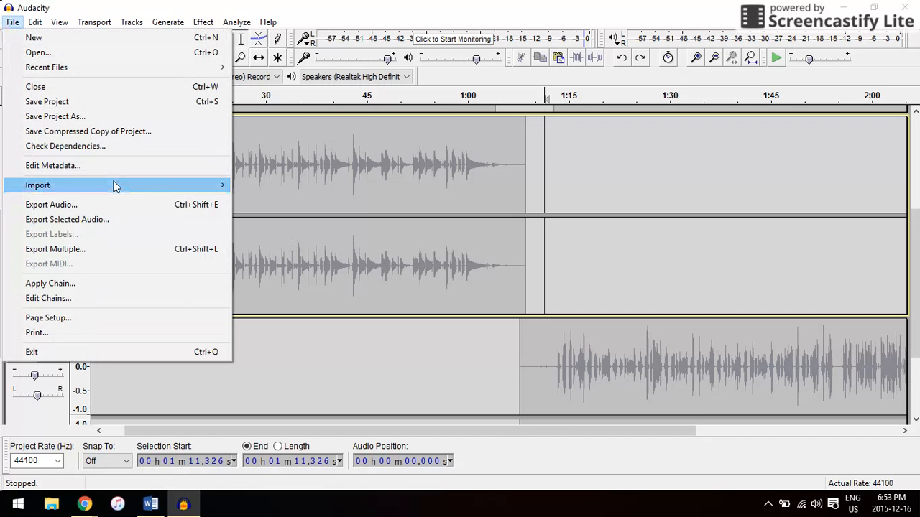
{"action": "mouse_move", "coordinate": [115, 186]}
{"action": "left_click", "coordinate": [260, 187]}
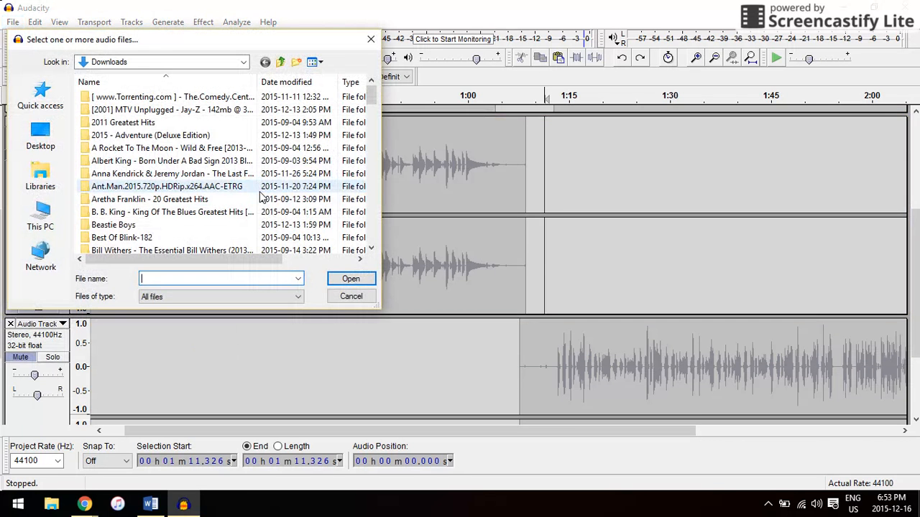
{"action": "scroll", "coordinate": [260, 197], "scroll_direction": "down", "scroll_amount": 11}
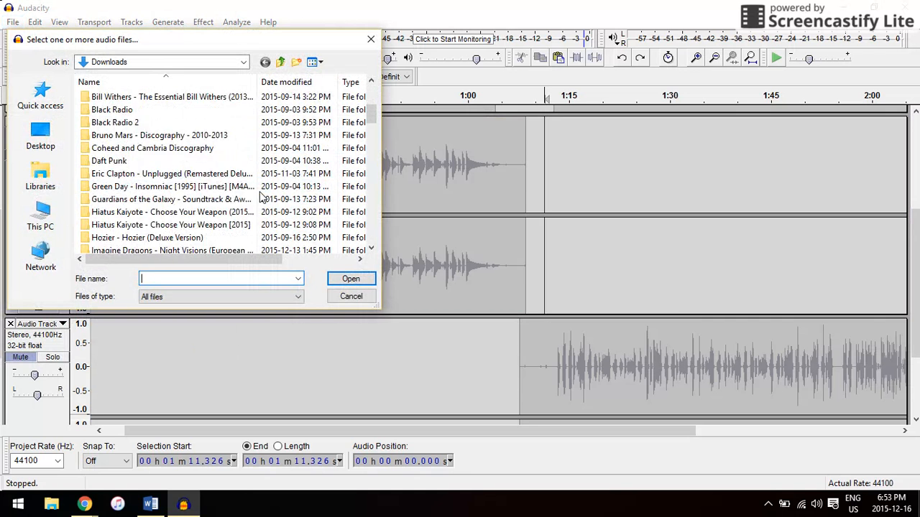
{"action": "scroll", "coordinate": [260, 196], "scroll_direction": "down", "scroll_amount": 10}
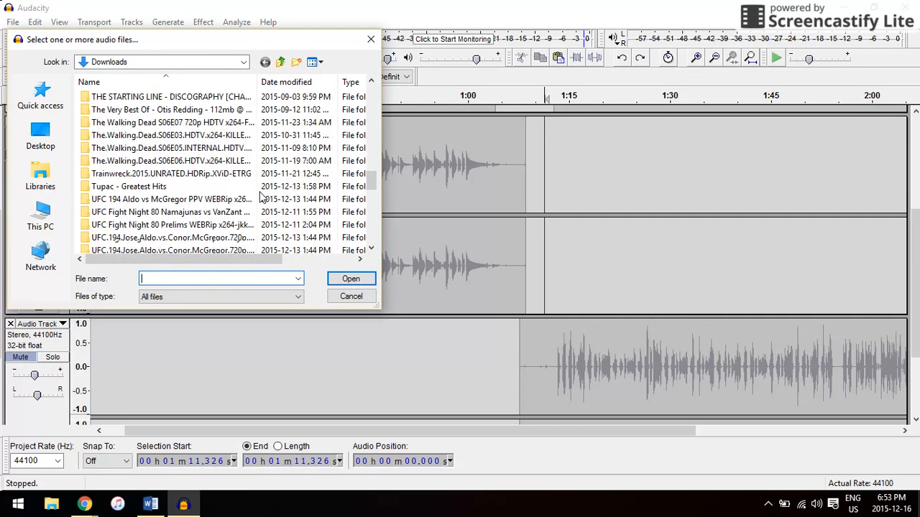
{"action": "scroll", "coordinate": [260, 196], "scroll_direction": "down", "scroll_amount": 8}
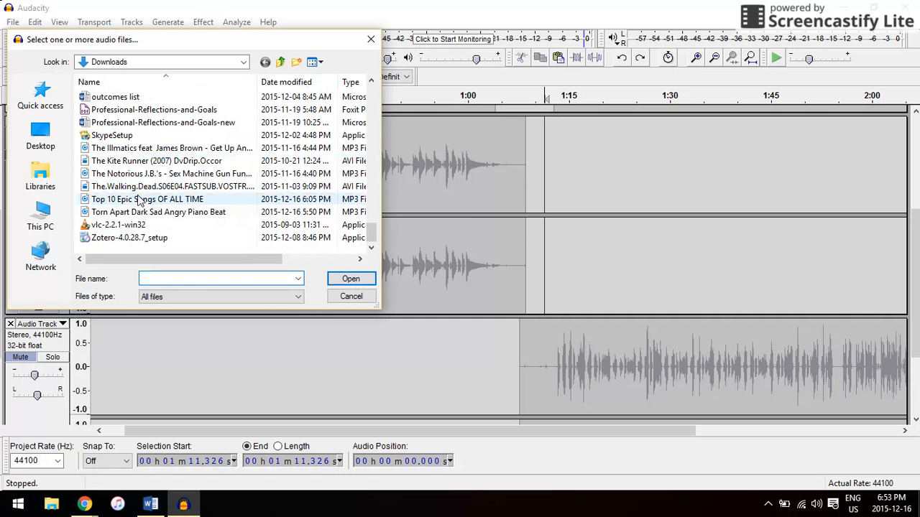
{"action": "double_click", "coordinate": [169, 213]}
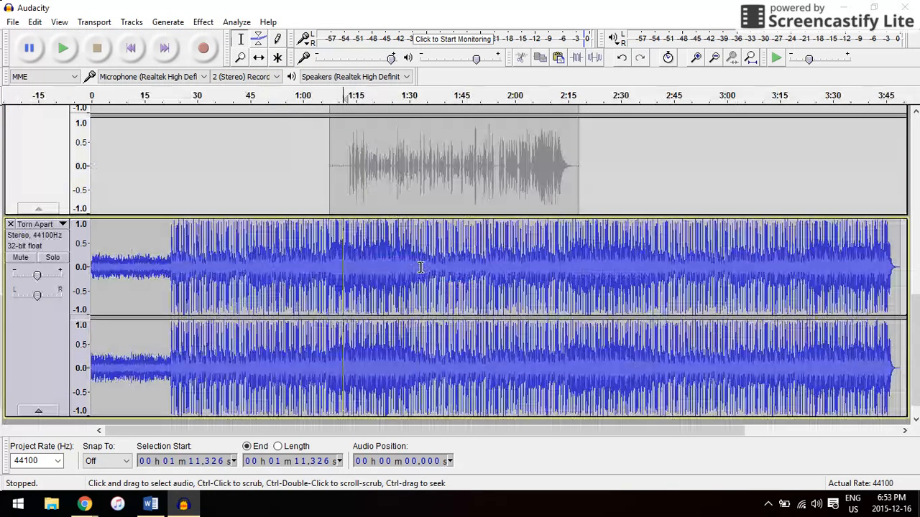
Step: Cut the audio of the imported Torn Apart track from about 2:19.3 to its end
{"action": "scroll", "coordinate": [176, 204], "scroll_direction": "up", "scroll_amount": 5}
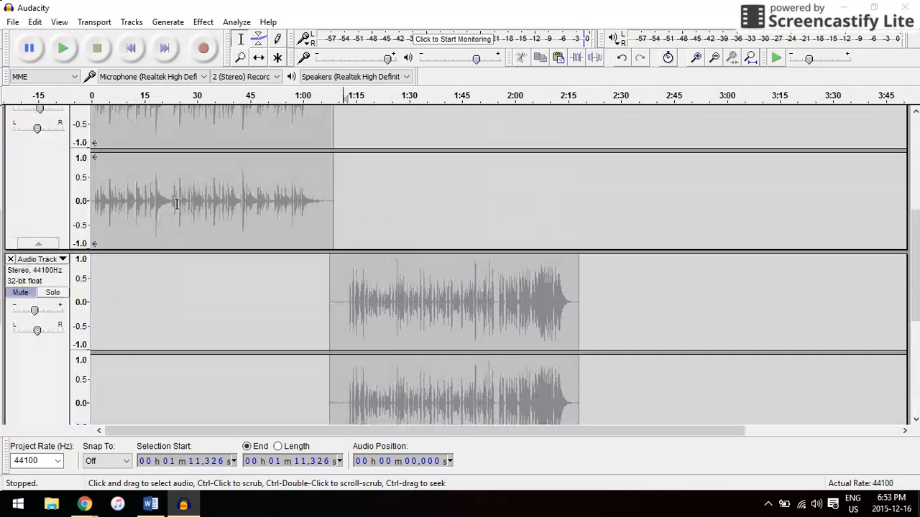
{"action": "scroll", "coordinate": [176, 204], "scroll_direction": "down", "scroll_amount": 4}
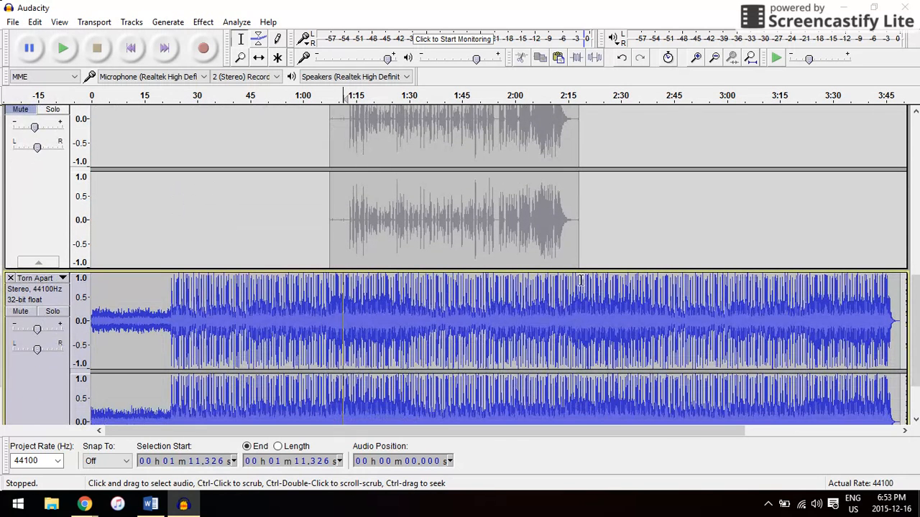
{"action": "left_click", "coordinate": [584, 282]}
{"action": "scroll", "coordinate": [582, 284], "scroll_direction": "down", "scroll_amount": 1}
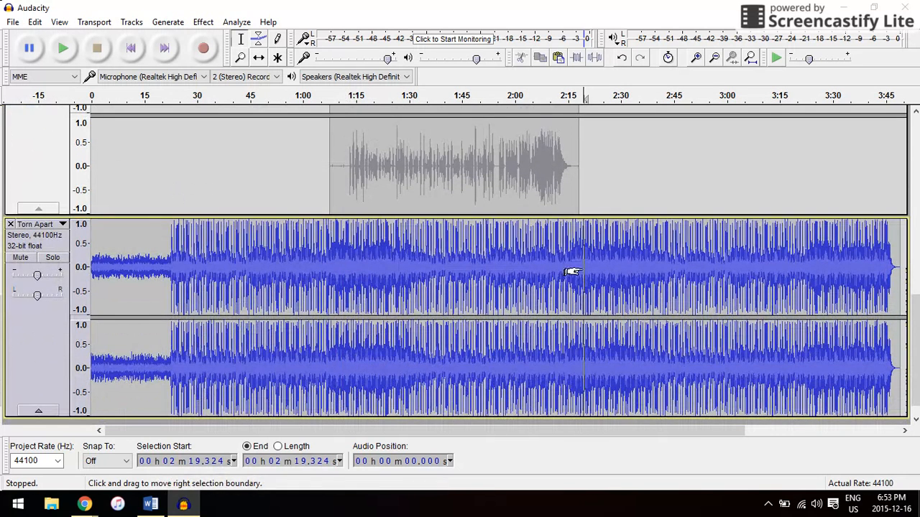
{"action": "left_click_drag", "start_coordinate": [570, 275], "coordinate": [830, 309]}
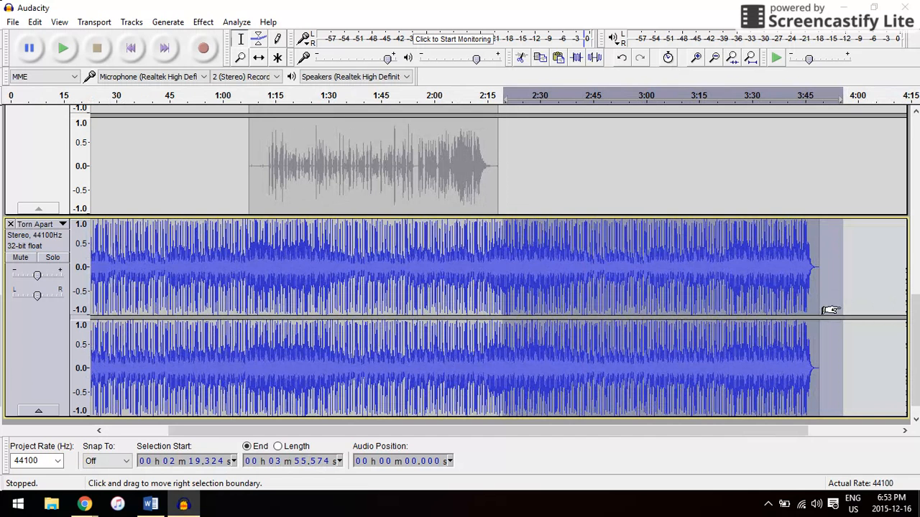
{"action": "left_click", "coordinate": [521, 58]}
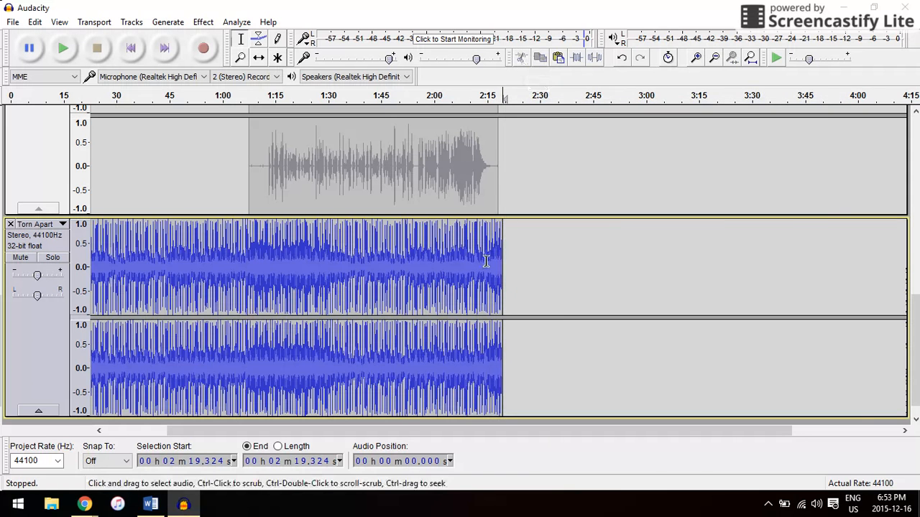
Step: Cut all the remaining audio from the Torn Apart track and remove the emptied track from the project
{"action": "scroll", "coordinate": [587, 270], "scroll_direction": "left", "scroll_amount": 3}
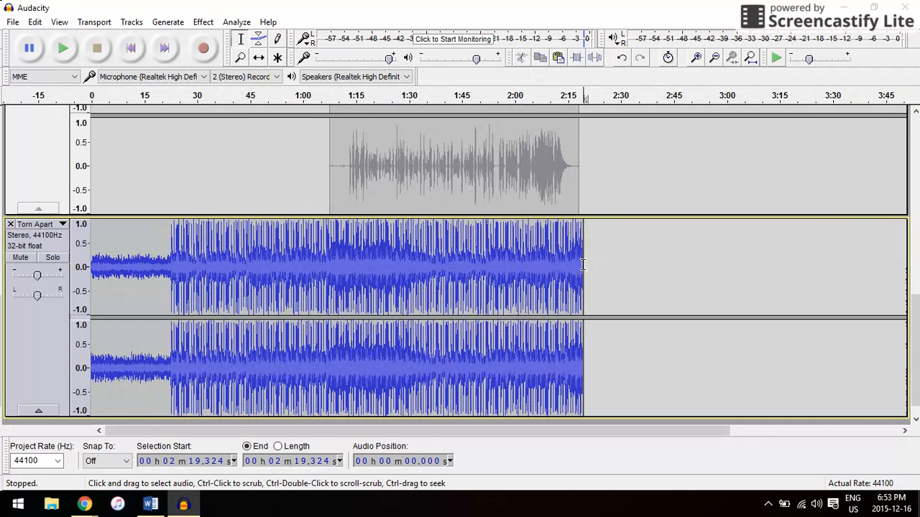
{"action": "left_click_drag", "start_coordinate": [582, 265], "coordinate": [78, 284]}
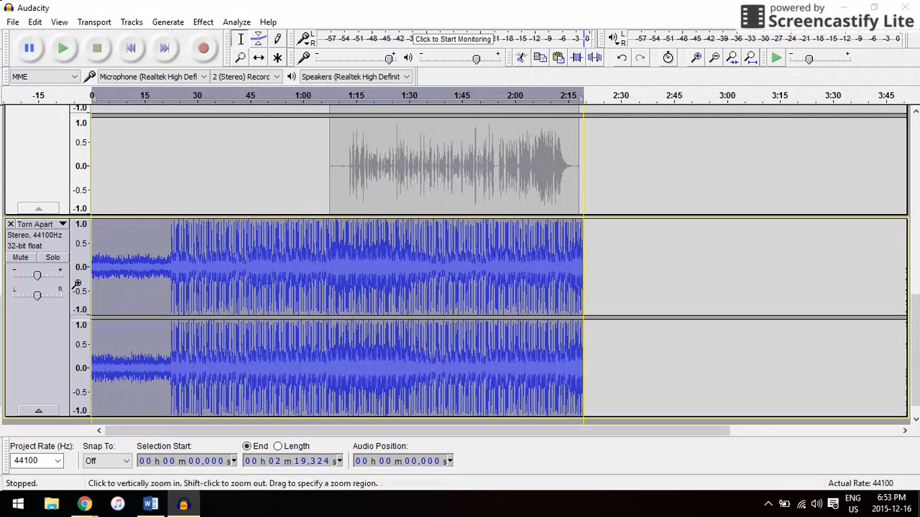
{"action": "left_click", "coordinate": [518, 59]}
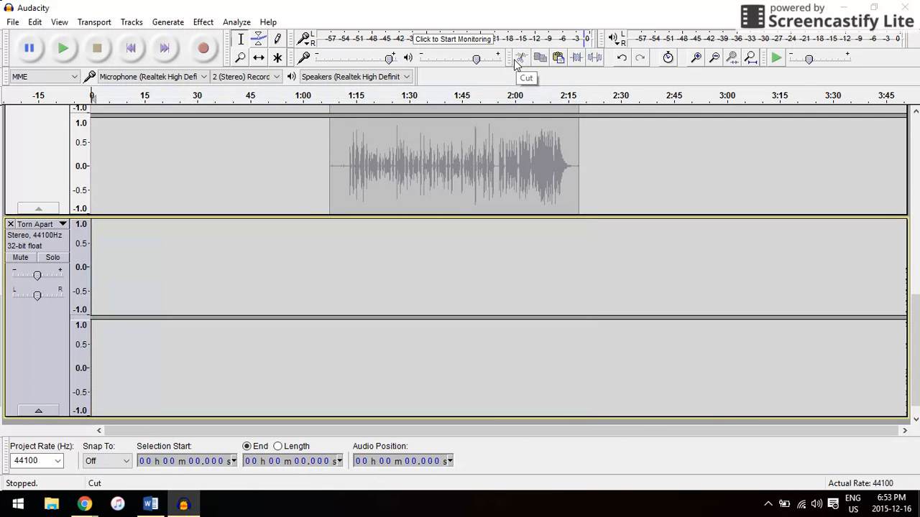
{"action": "left_click", "coordinate": [10, 225]}
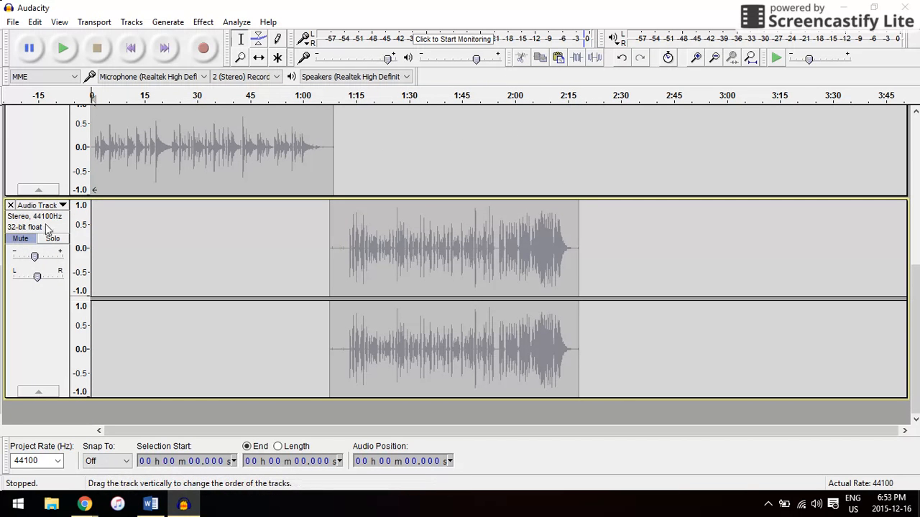
Step: Unmute the second and third audio tracks
{"action": "scroll", "coordinate": [227, 262], "scroll_direction": "up", "scroll_amount": 4}
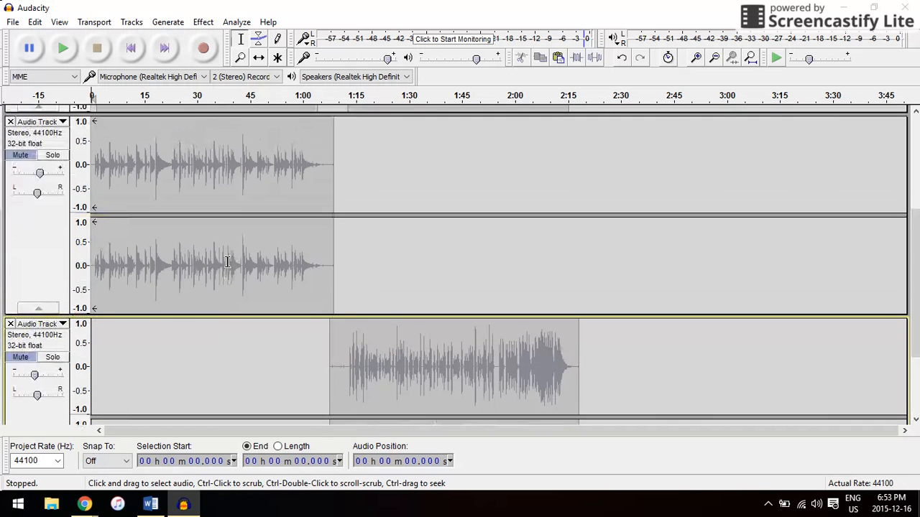
{"action": "scroll", "coordinate": [228, 262], "scroll_direction": "up", "scroll_amount": 3}
{"action": "scroll", "coordinate": [227, 261], "scroll_direction": "down", "scroll_amount": 5}
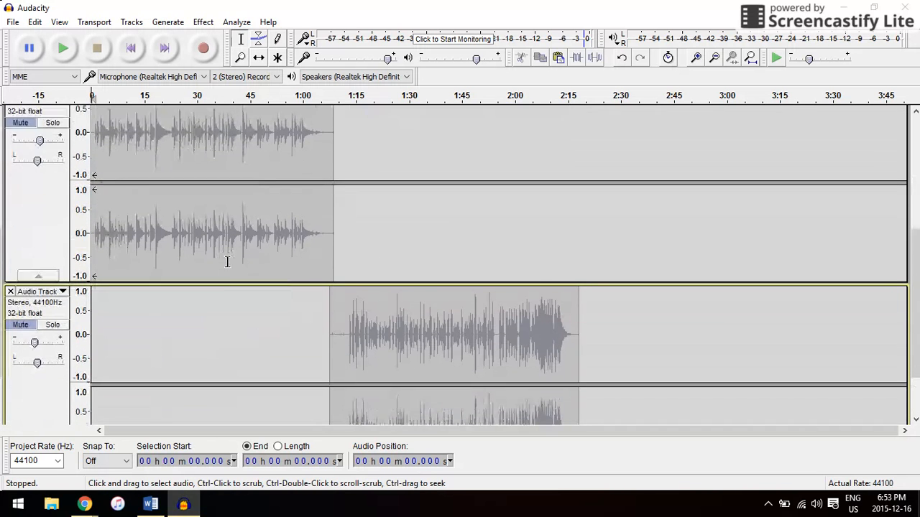
{"action": "scroll", "coordinate": [106, 134], "scroll_direction": "up", "scroll_amount": 4}
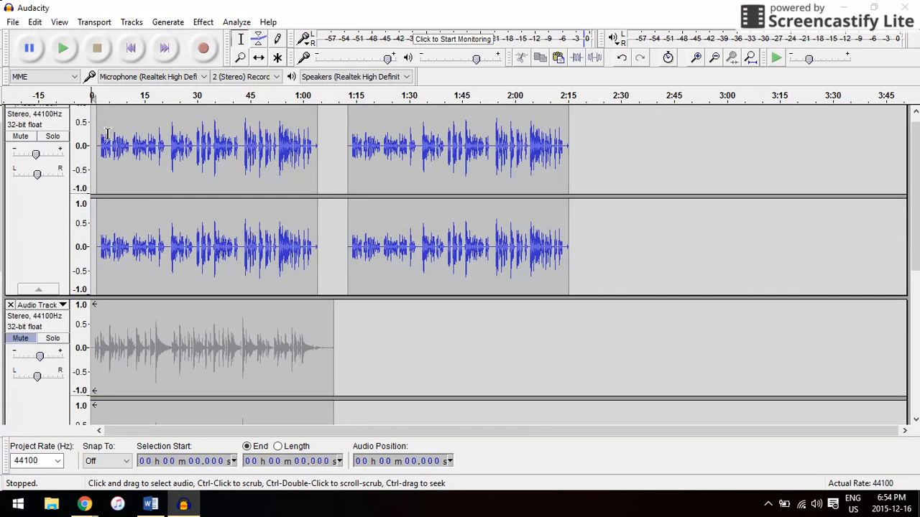
{"action": "scroll", "coordinate": [211, 371], "scroll_direction": "down", "scroll_amount": 3}
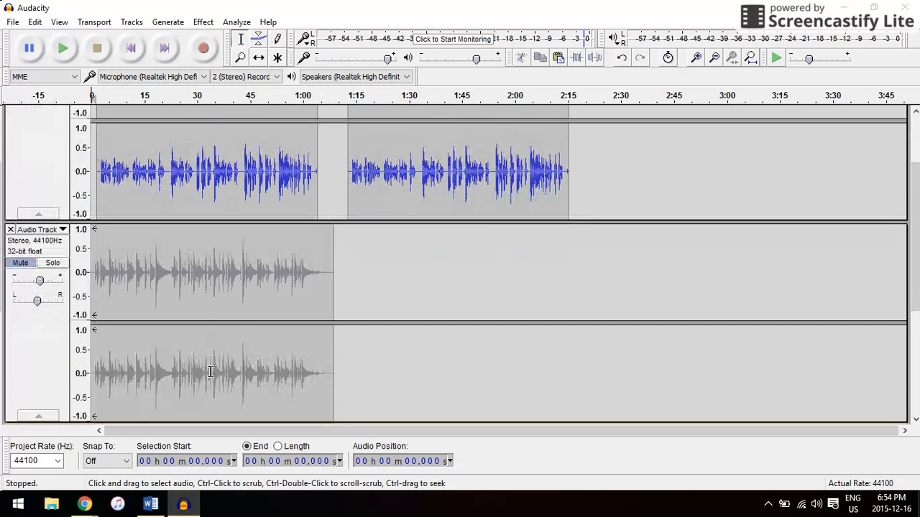
{"action": "left_click", "coordinate": [20, 253]}
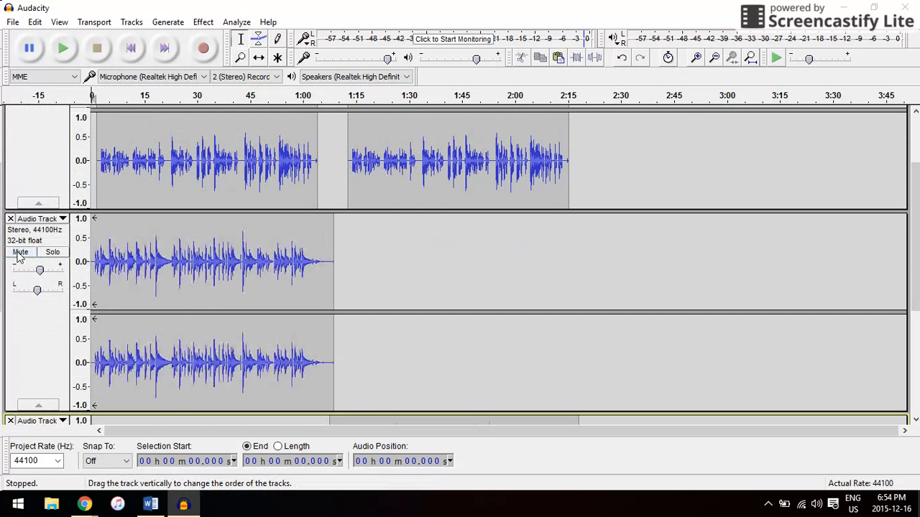
{"action": "scroll", "coordinate": [209, 371], "scroll_direction": "down", "scroll_amount": 3}
{"action": "left_click", "coordinate": [30, 360]}
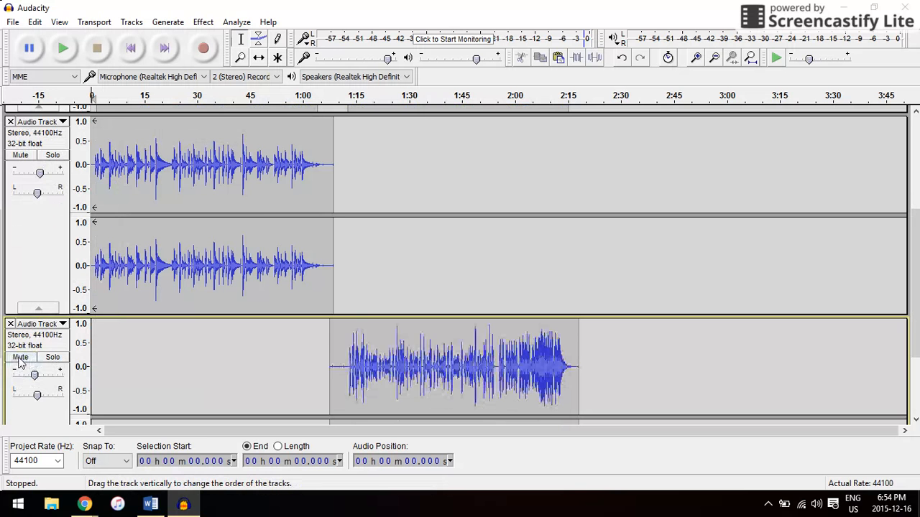
Step: Play the mix from the start, lower the second track's gain slightly, and play it from the start again
{"action": "scroll", "coordinate": [174, 346], "scroll_direction": "up", "scroll_amount": 6}
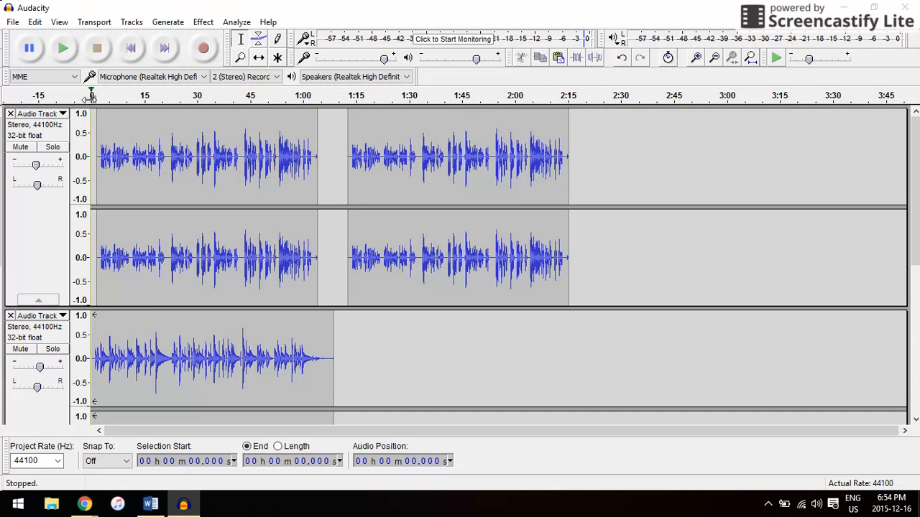
{"action": "left_click", "coordinate": [90, 94]}
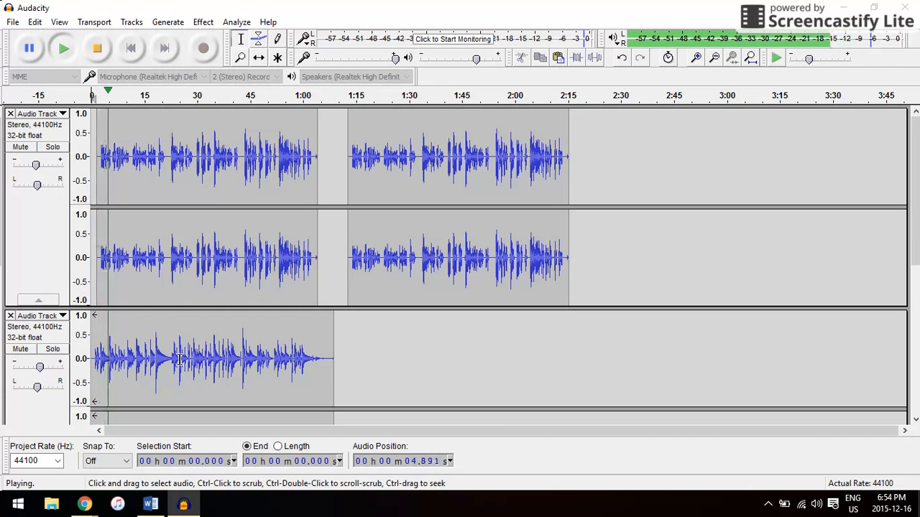
{"action": "left_click", "coordinate": [97, 48]}
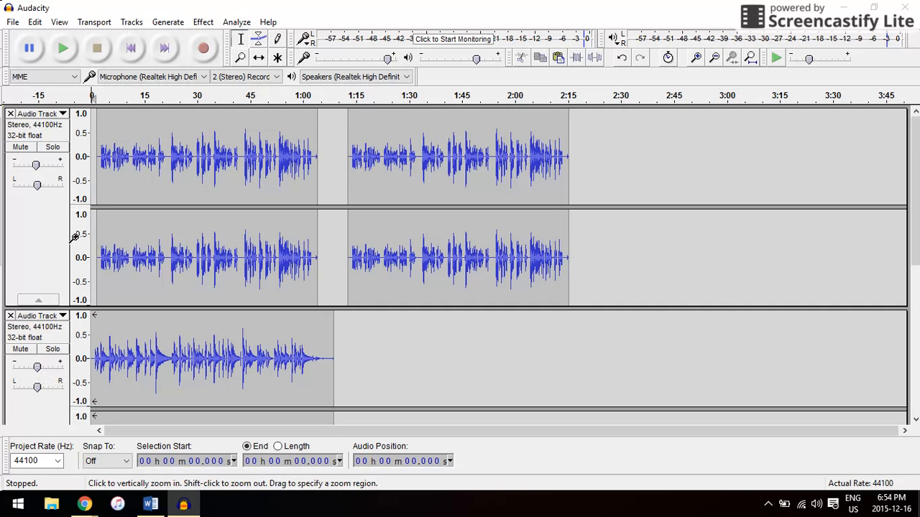
{"action": "left_click", "coordinate": [92, 93]}
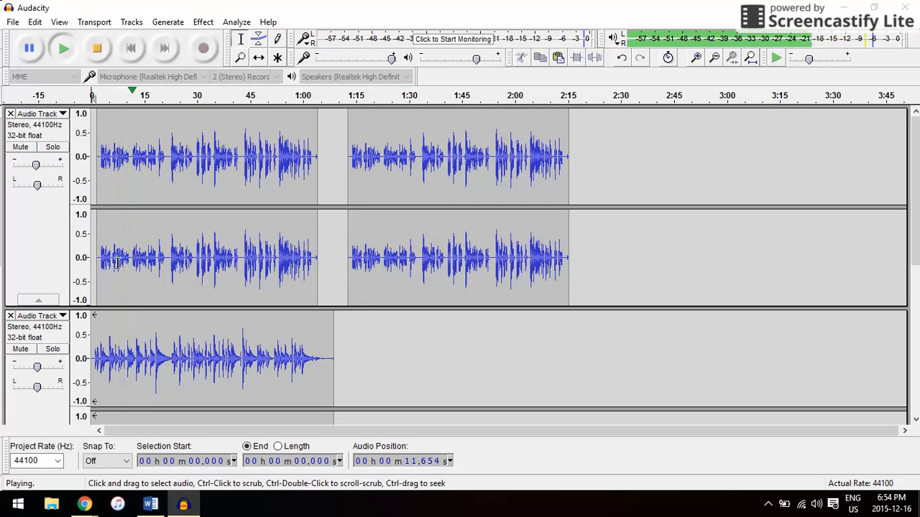
{"action": "left_click", "coordinate": [98, 48]}
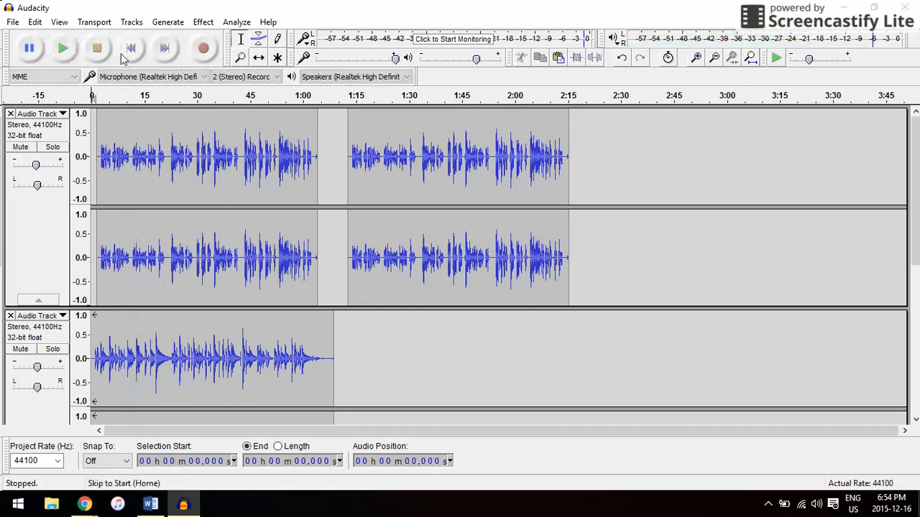
Step: Apply Fade Out to the end of the second track's clip, from about 1:00.6 to 1:08.6
{"action": "scroll", "coordinate": [416, 229], "scroll_direction": "down", "scroll_amount": 4}
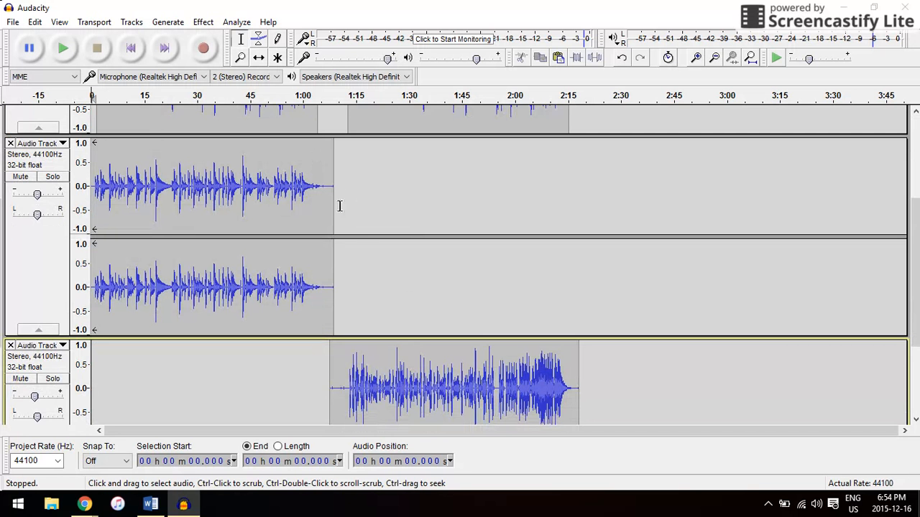
{"action": "scroll", "coordinate": [366, 252], "scroll_direction": "up", "scroll_amount": 2}
{"action": "left_click", "coordinate": [313, 222]}
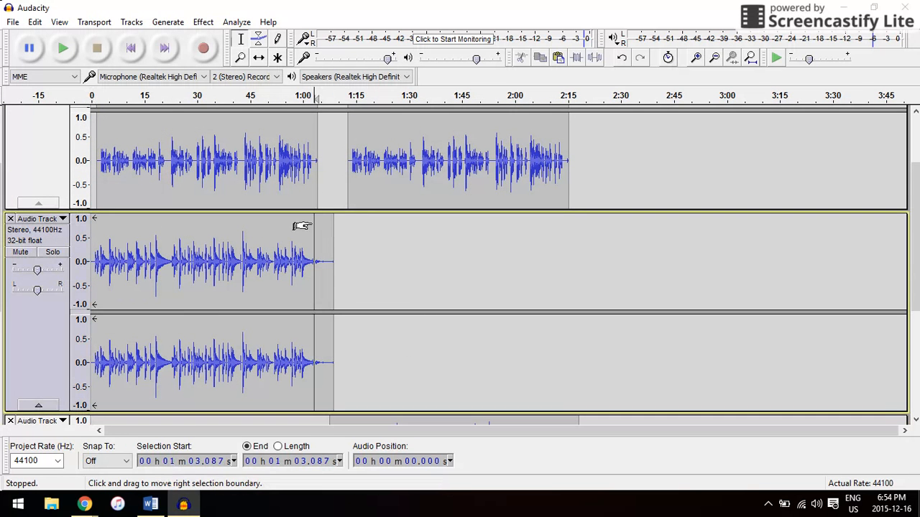
{"action": "left_click", "coordinate": [305, 217]}
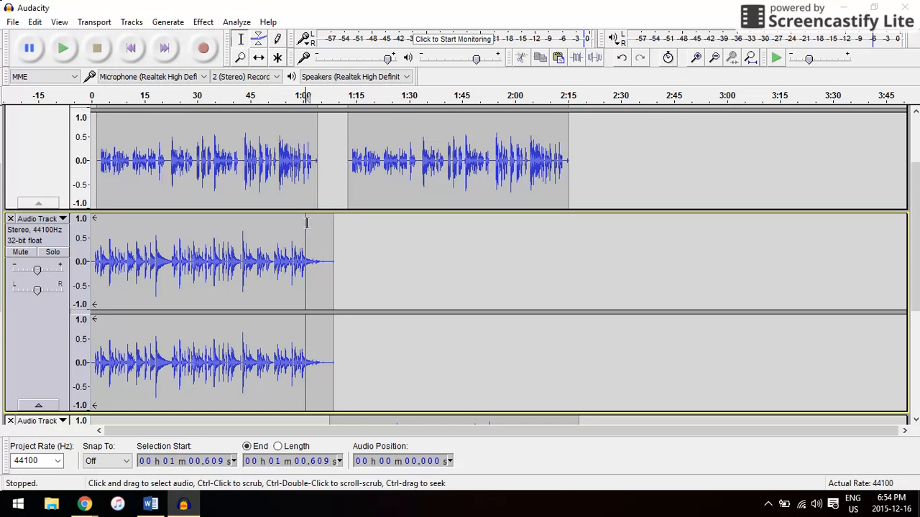
{"action": "left_click_drag", "start_coordinate": [311, 225], "coordinate": [334, 231]}
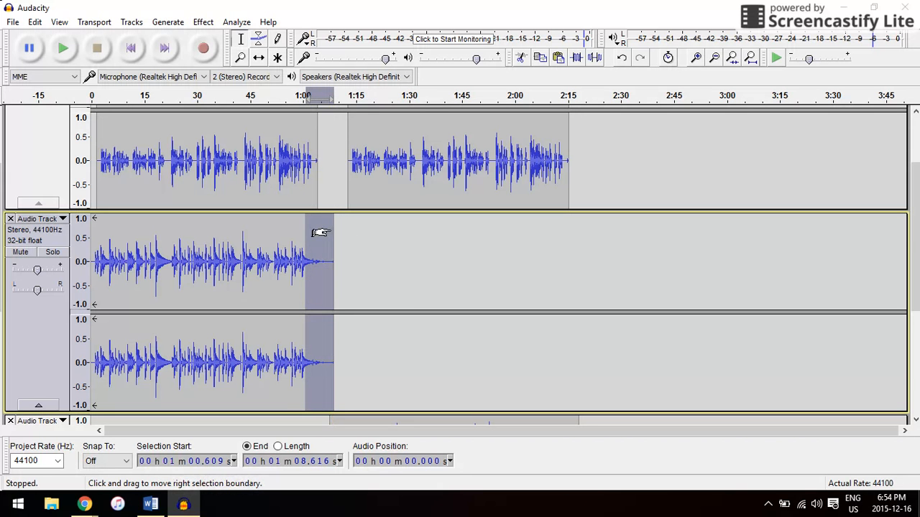
{"action": "left_click", "coordinate": [202, 22]}
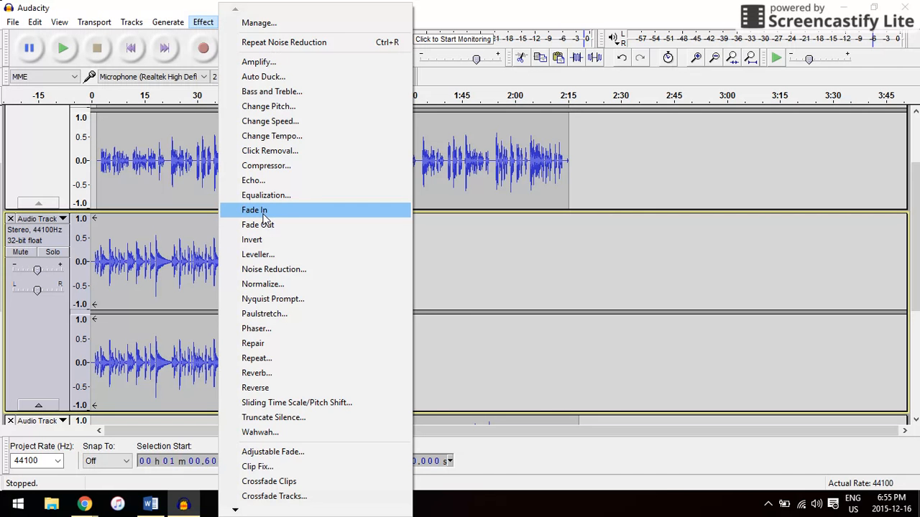
{"action": "left_click", "coordinate": [266, 227]}
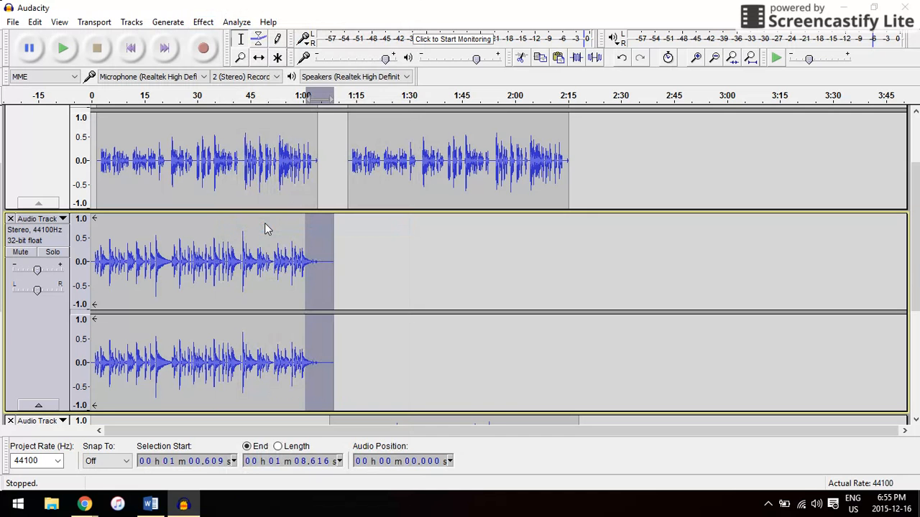
Step: Cut the silent tail of the second track's clip, from about 1:05.6 to 1:08.6
{"action": "left_click", "coordinate": [363, 255]}
{"action": "left_click", "coordinate": [333, 246]}
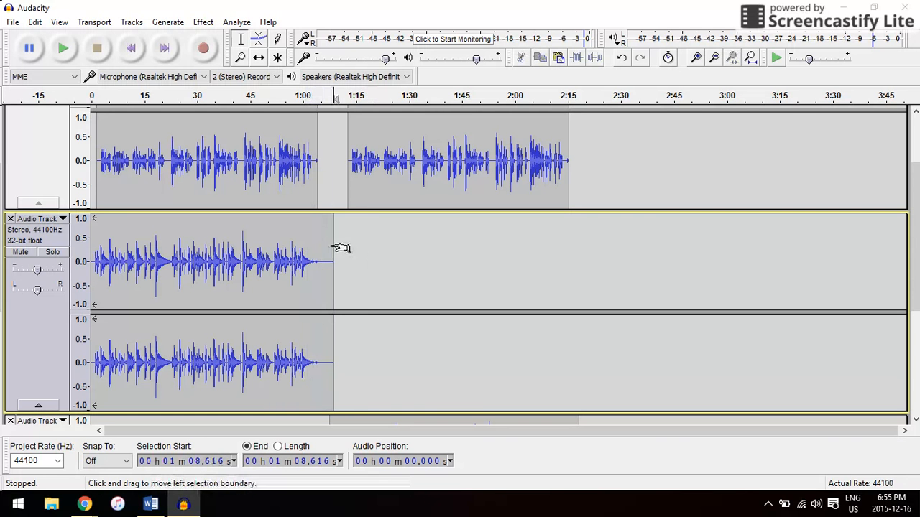
{"action": "left_click_drag", "start_coordinate": [335, 248], "coordinate": [324, 248]}
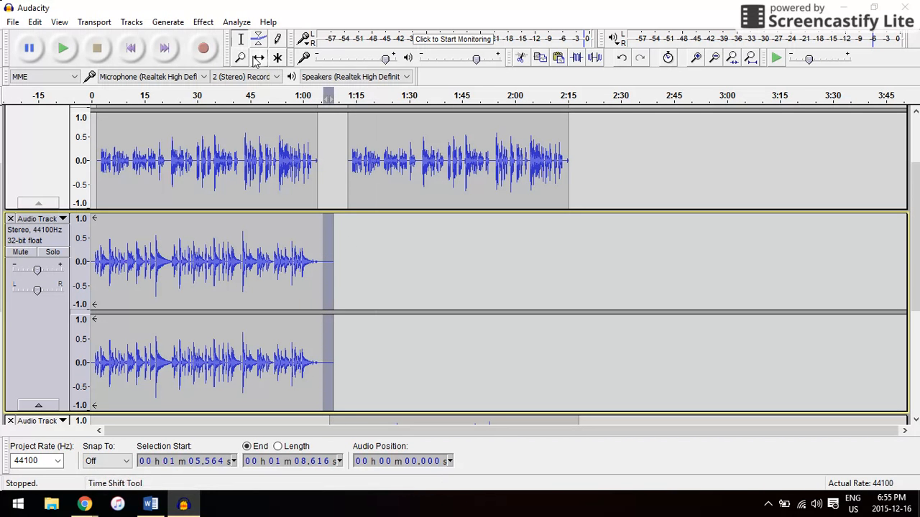
{"action": "left_click", "coordinate": [521, 57]}
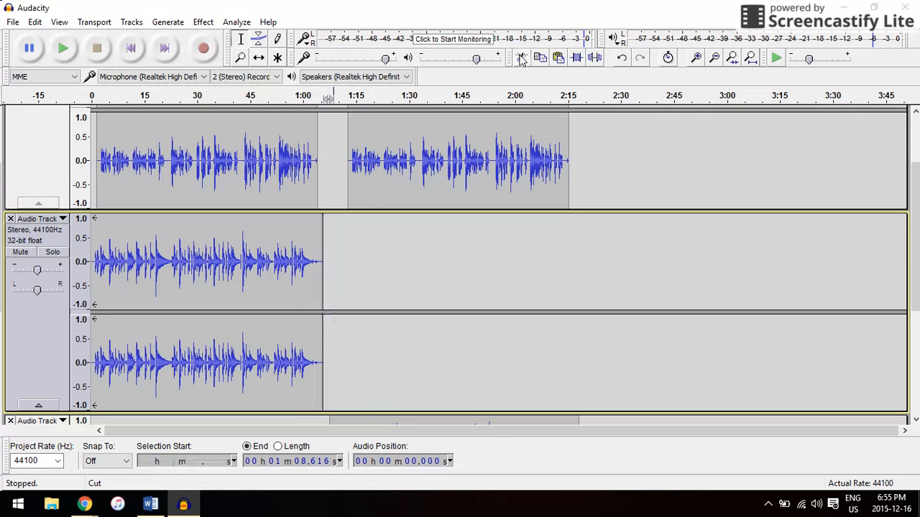
Step: Copy the third track's entire clip, spanning about 1:07.8 to 2:18.1
{"action": "scroll", "coordinate": [427, 276], "scroll_direction": "down", "scroll_amount": 4}
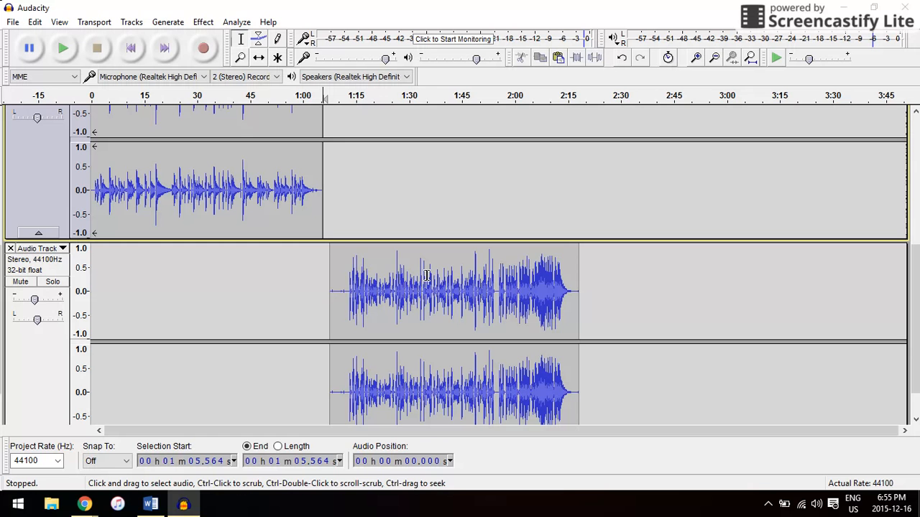
{"action": "double_click", "coordinate": [385, 269]}
{"action": "scroll", "coordinate": [385, 269], "scroll_direction": "down", "scroll_amount": 1}
{"action": "scroll", "coordinate": [386, 269], "scroll_direction": "up", "scroll_amount": 9}
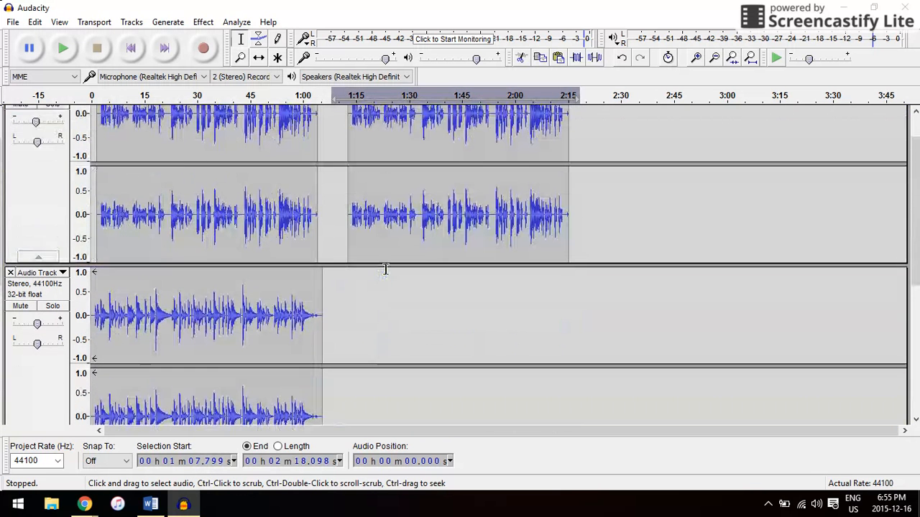
{"action": "left_click", "coordinate": [34, 22]}
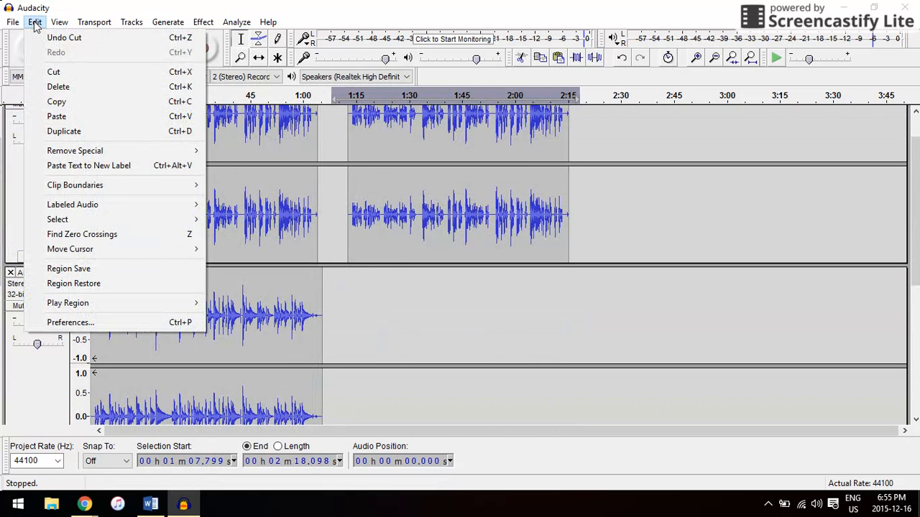
{"action": "left_click", "coordinate": [72, 108]}
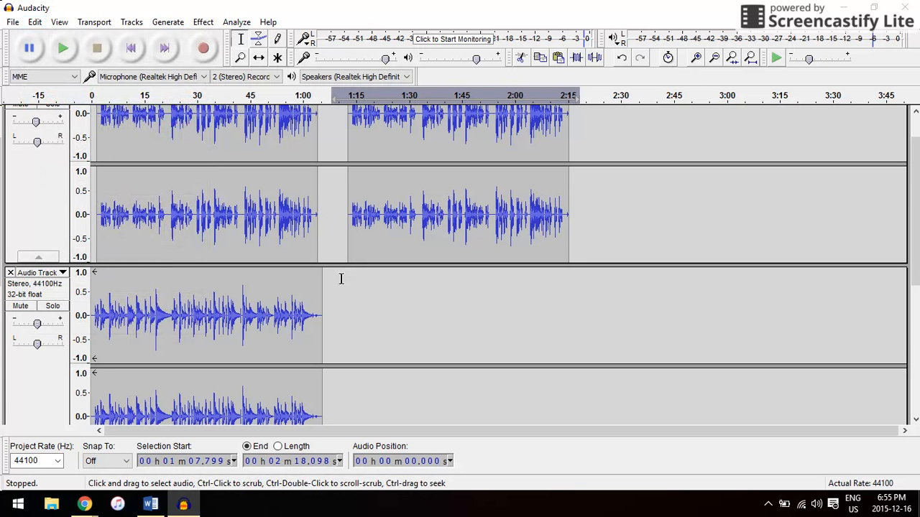
Step: Paste the copied clip into the second track at about 1:07.8, just after its existing clip
{"action": "key", "text": "ctrl+v"}
{"action": "scroll", "coordinate": [341, 279], "scroll_direction": "up", "scroll_amount": 4}
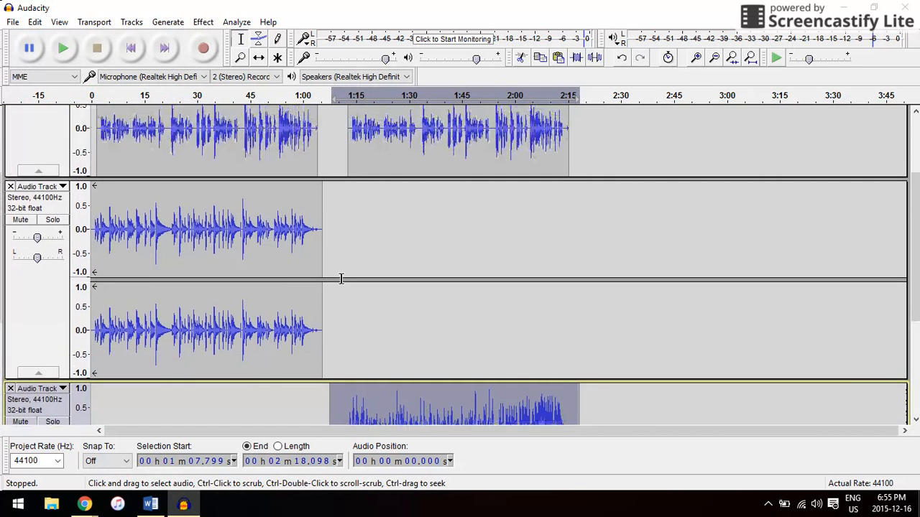
{"action": "left_click", "coordinate": [322, 245]}
{"action": "left_click", "coordinate": [327, 238]}
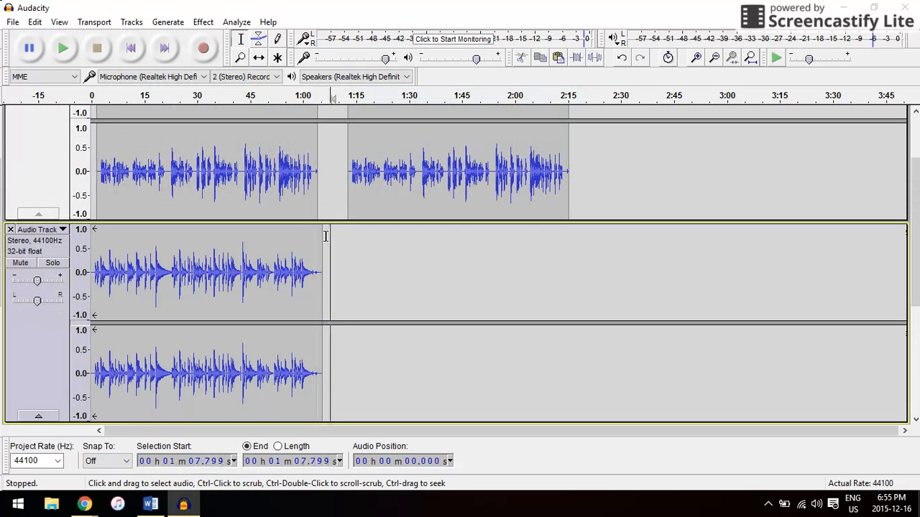
{"action": "scroll", "coordinate": [325, 237], "scroll_direction": "down", "scroll_amount": 5}
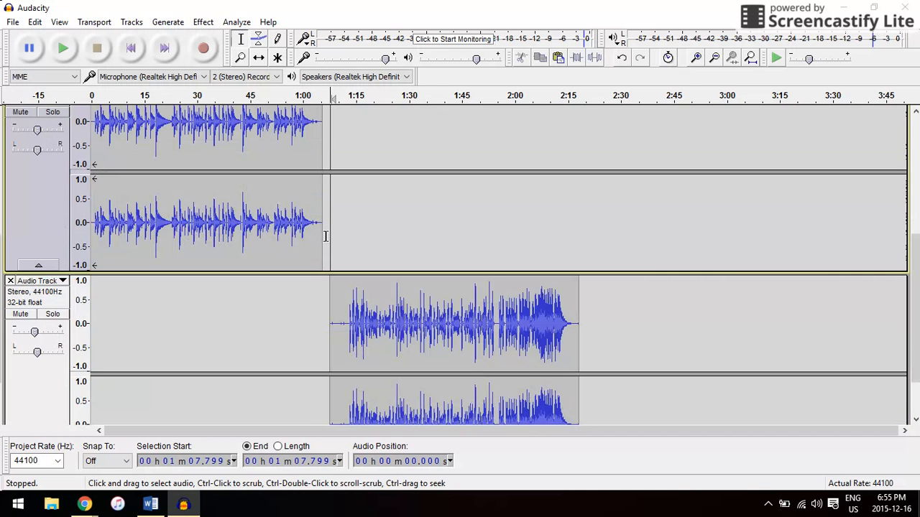
{"action": "scroll", "coordinate": [326, 237], "scroll_direction": "up", "scroll_amount": 6}
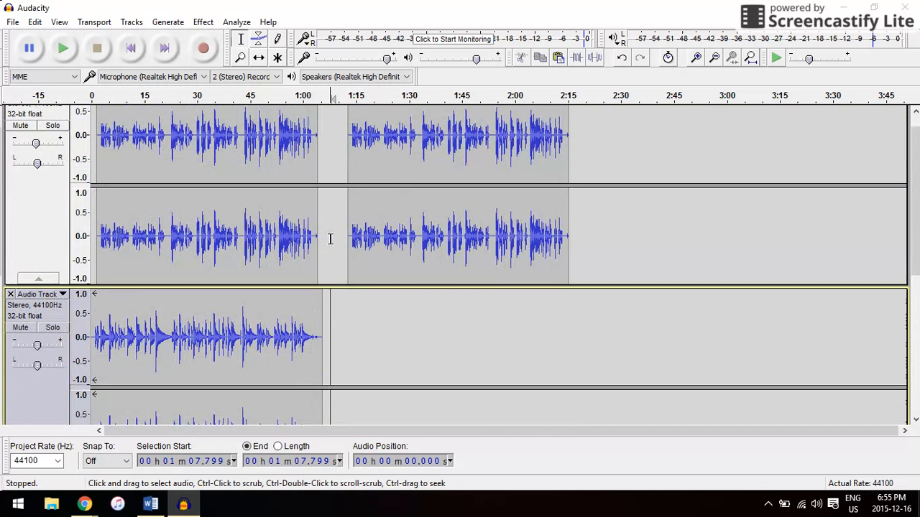
{"action": "left_click", "coordinate": [35, 22]}
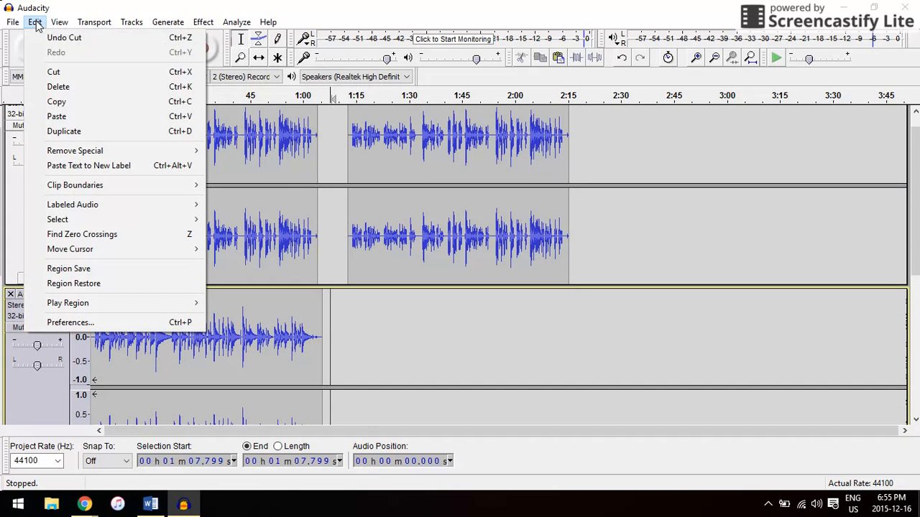
{"action": "left_click", "coordinate": [60, 117]}
Step: Remove the third track, whose clip is now duplicated in the second track
{"action": "scroll", "coordinate": [391, 267], "scroll_direction": "down", "scroll_amount": 4}
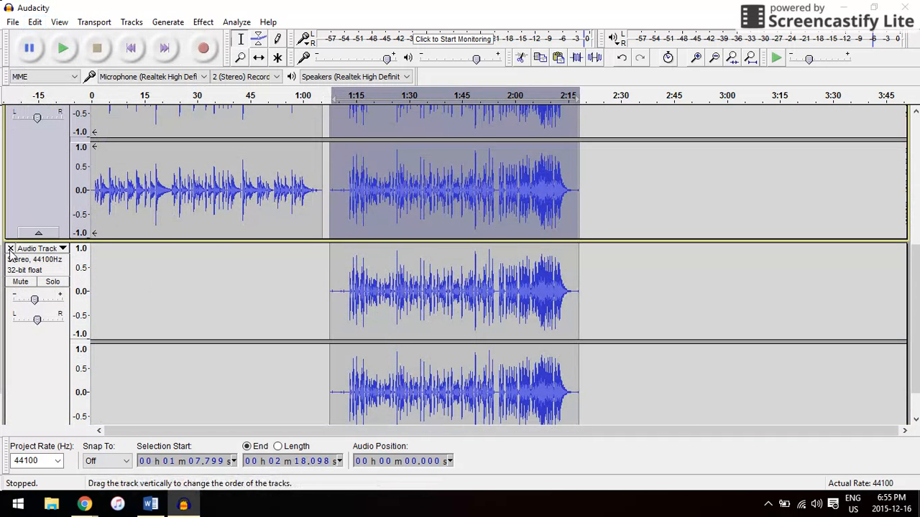
{"action": "left_click", "coordinate": [11, 250]}
{"action": "scroll", "coordinate": [466, 344], "scroll_direction": "up", "scroll_amount": 3}
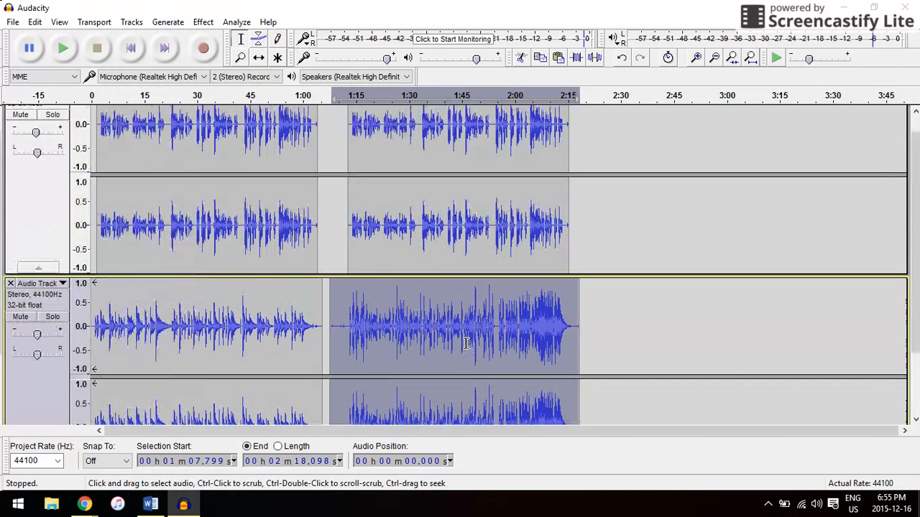
{"action": "scroll", "coordinate": [465, 344], "scroll_direction": "down", "scroll_amount": 1}
{"action": "scroll", "coordinate": [466, 344], "scroll_direction": "up", "scroll_amount": 1}
{"action": "scroll", "coordinate": [466, 343], "scroll_direction": "down", "scroll_amount": 2}
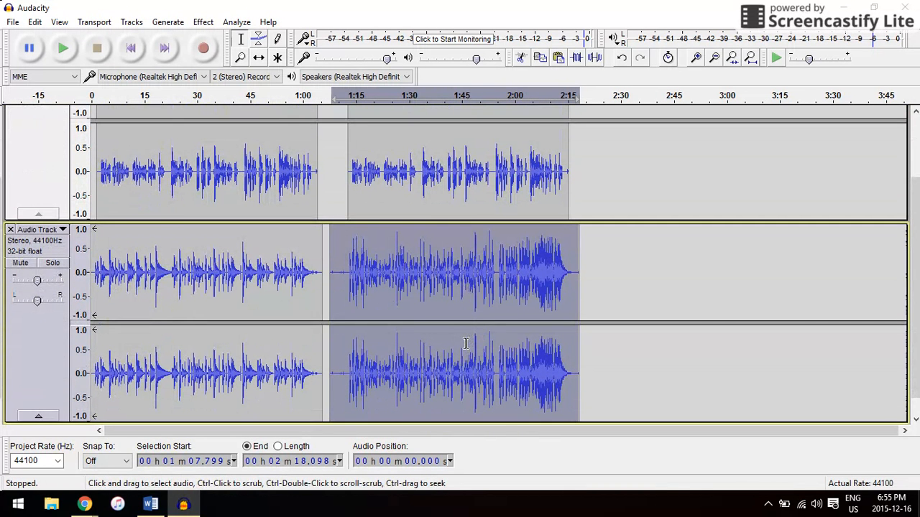
Step: Cut the silent start of the second track's pasted clip, from about 1:07.8 to 1:10.5
{"action": "left_click", "coordinate": [340, 228]}
{"action": "left_click_drag", "start_coordinate": [327, 232], "coordinate": [330, 232]}
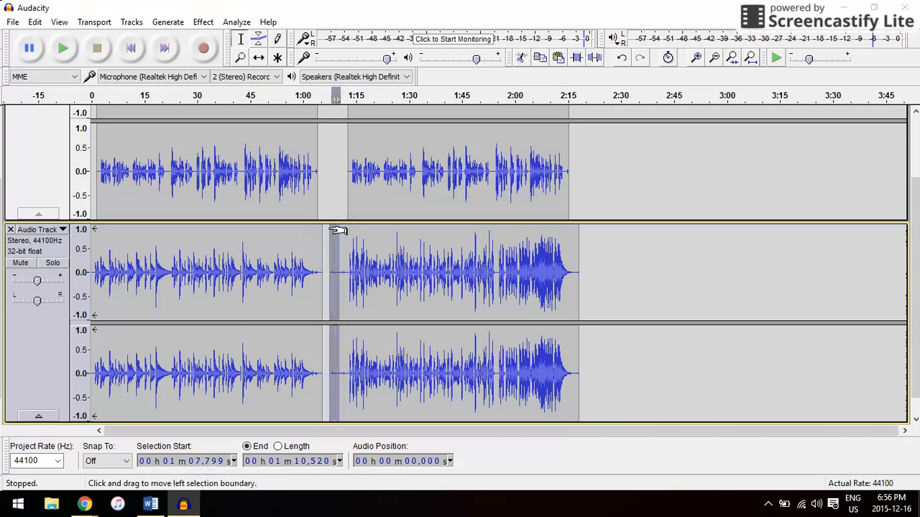
{"action": "left_click", "coordinate": [518, 57]}
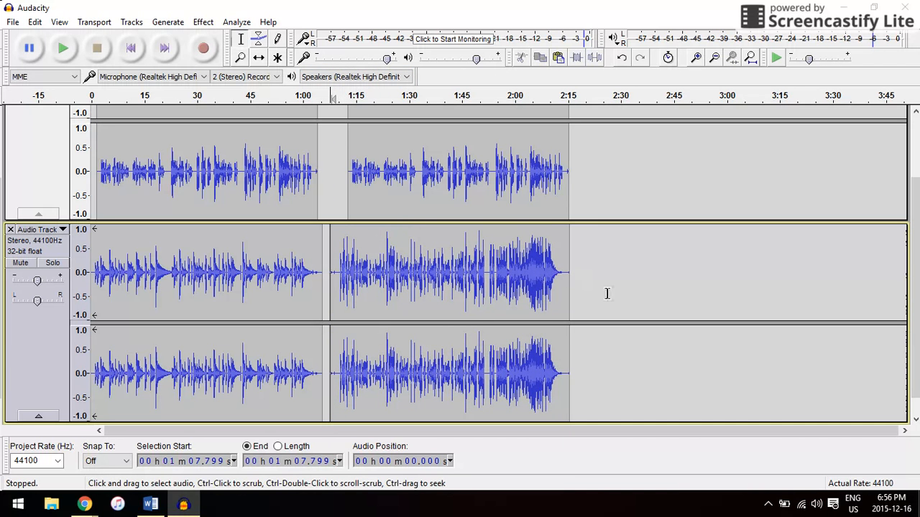
Step: Apply Fade In to the start of the second track's second clip, from about 1:07.8 to 1:14.7
{"action": "scroll", "coordinate": [607, 293], "scroll_direction": "up", "scroll_amount": 2}
{"action": "scroll", "coordinate": [606, 294], "scroll_direction": "down", "scroll_amount": 2}
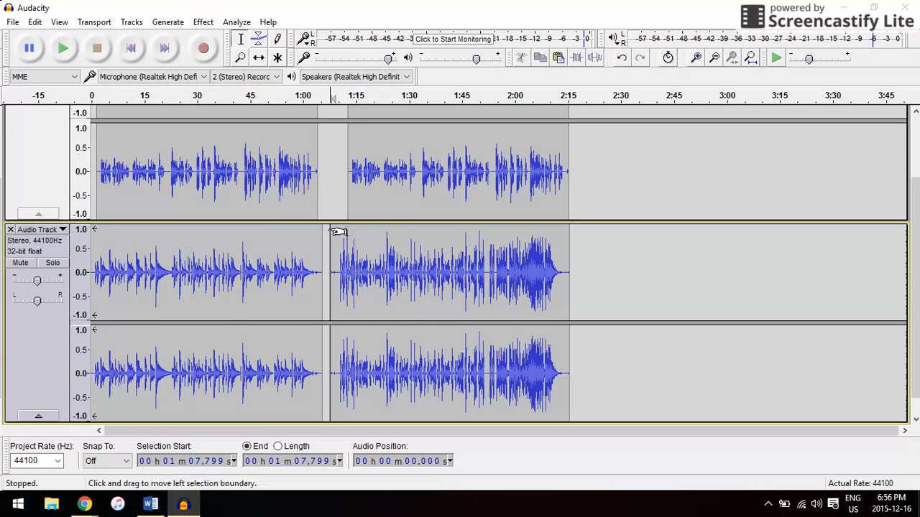
{"action": "left_click_drag", "start_coordinate": [331, 236], "coordinate": [364, 247]}
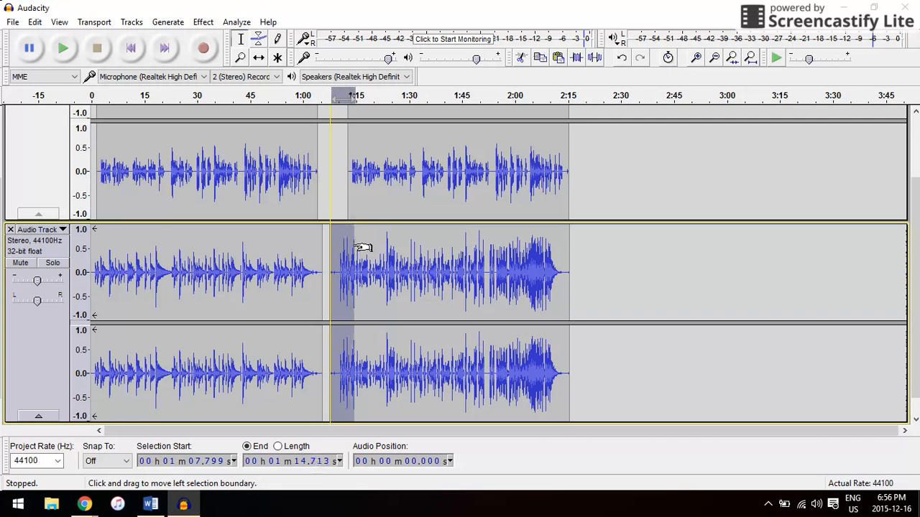
{"action": "scroll", "coordinate": [342, 251], "scroll_direction": "up", "scroll_amount": 3}
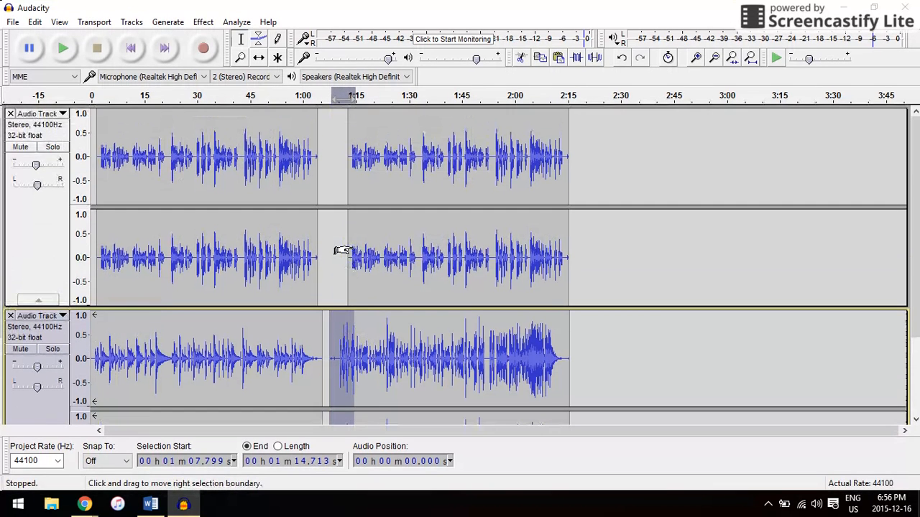
{"action": "scroll", "coordinate": [342, 252], "scroll_direction": "down", "scroll_amount": 3}
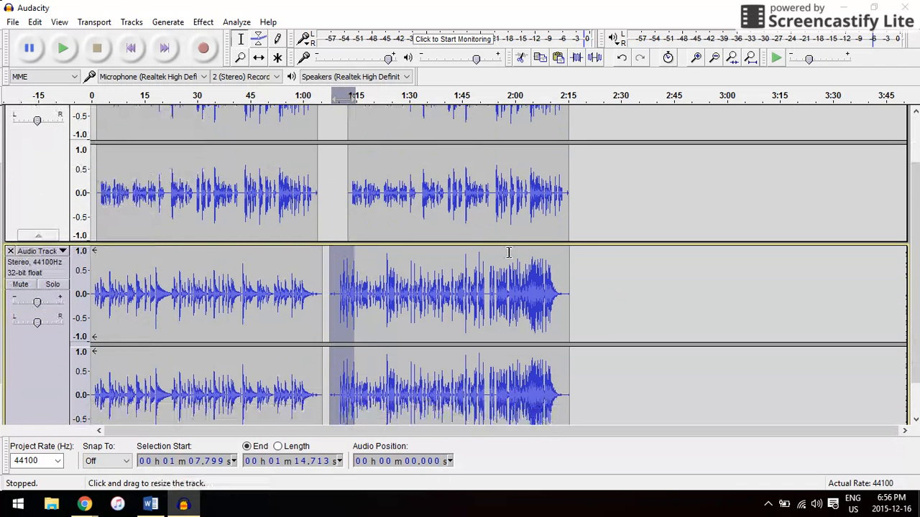
{"action": "left_click", "coordinate": [203, 21]}
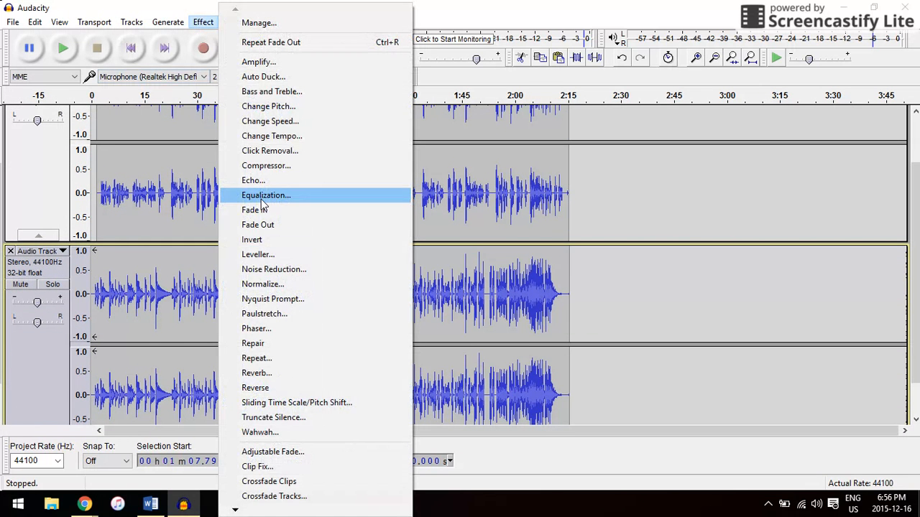
{"action": "left_click", "coordinate": [268, 210]}
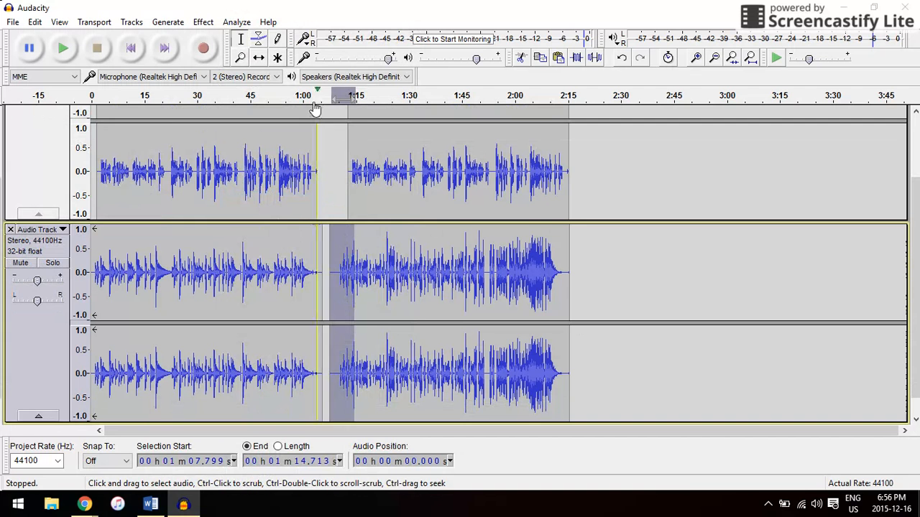
Step: Play the transition between the two sections from about 1:07, and replay it from about 1:08.6
{"action": "left_click", "coordinate": [327, 96]}
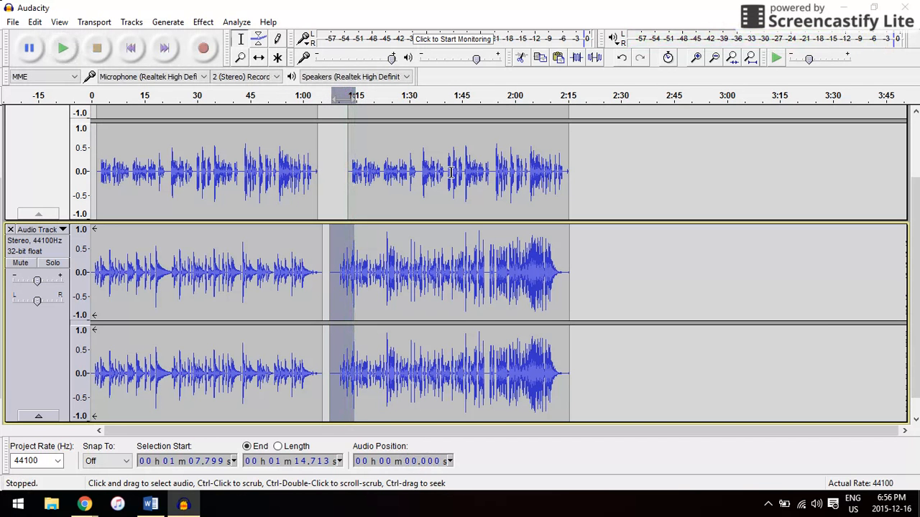
{"action": "left_click", "coordinate": [333, 168]}
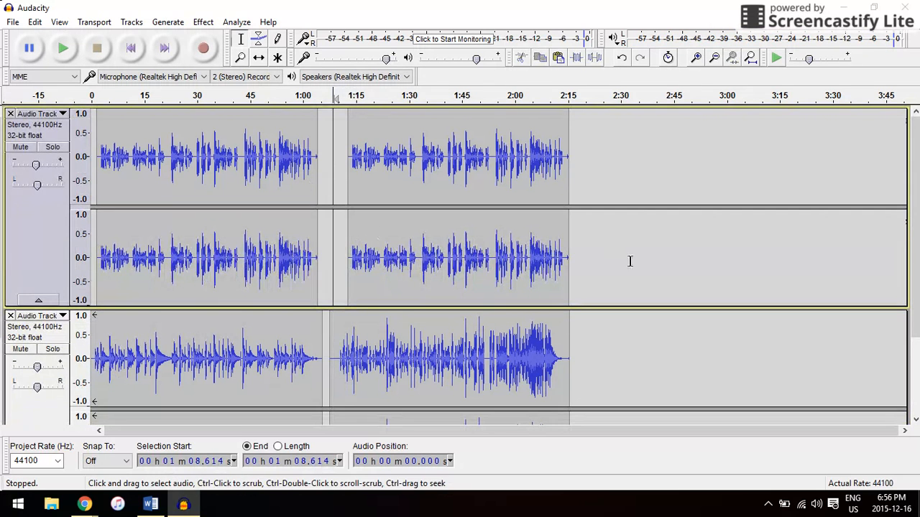
{"action": "scroll", "coordinate": [630, 261], "scroll_direction": "down", "scroll_amount": 2}
{"action": "scroll", "coordinate": [690, 225], "scroll_direction": "up", "scroll_amount": 2}
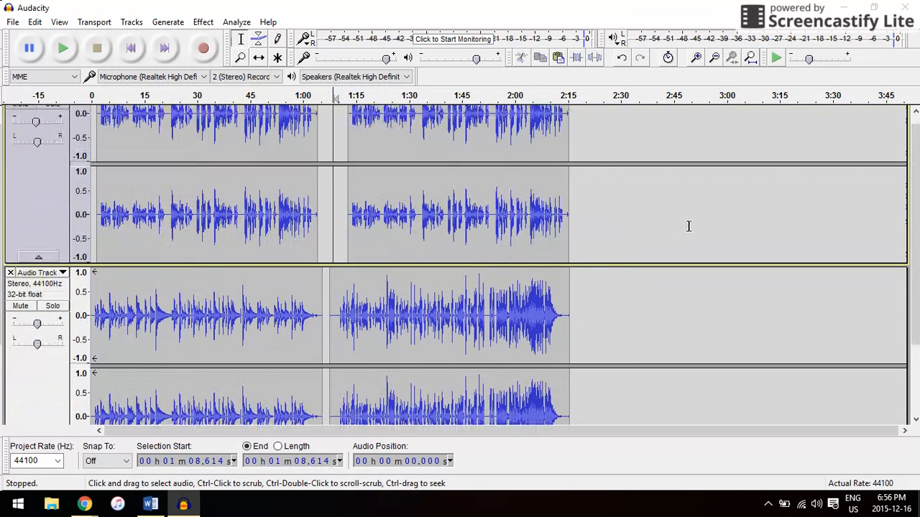
{"action": "left_click", "coordinate": [66, 51]}
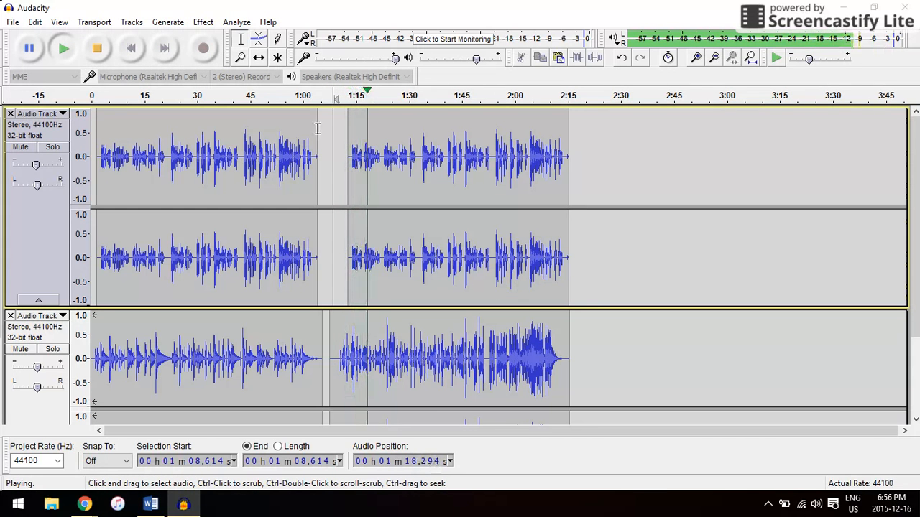
{"action": "left_click", "coordinate": [95, 48]}
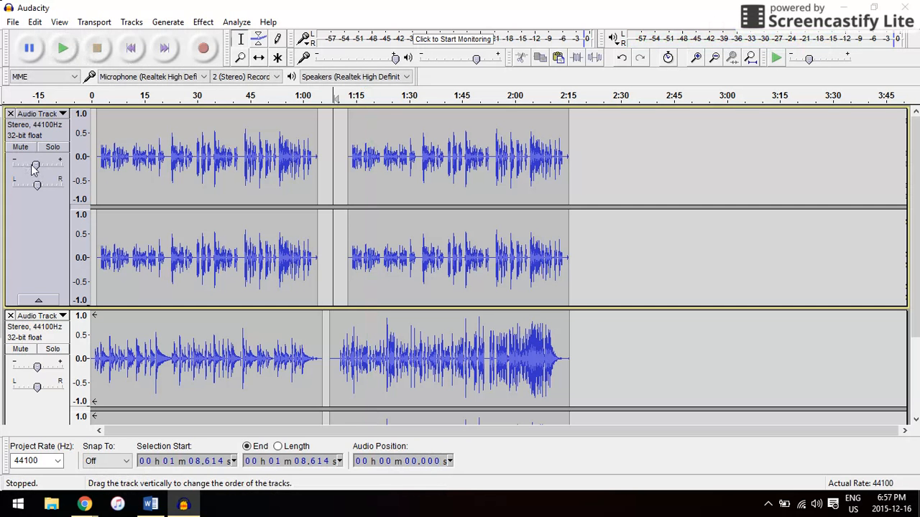
Step: Set the first track's gain to +1 dB, and listen to the mix from about 1:08.6 and its ending from about 2:03
{"action": "mouse_move", "coordinate": [34, 167]}
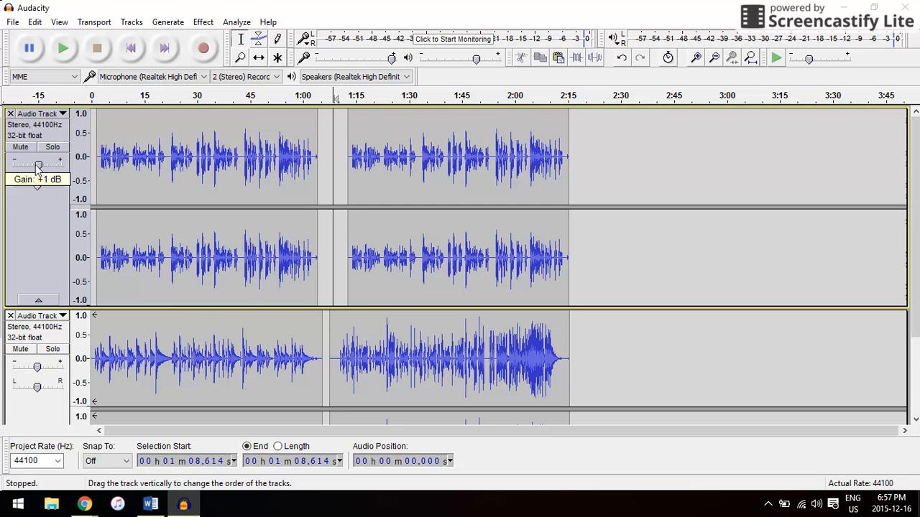
{"action": "left_click", "coordinate": [61, 51]}
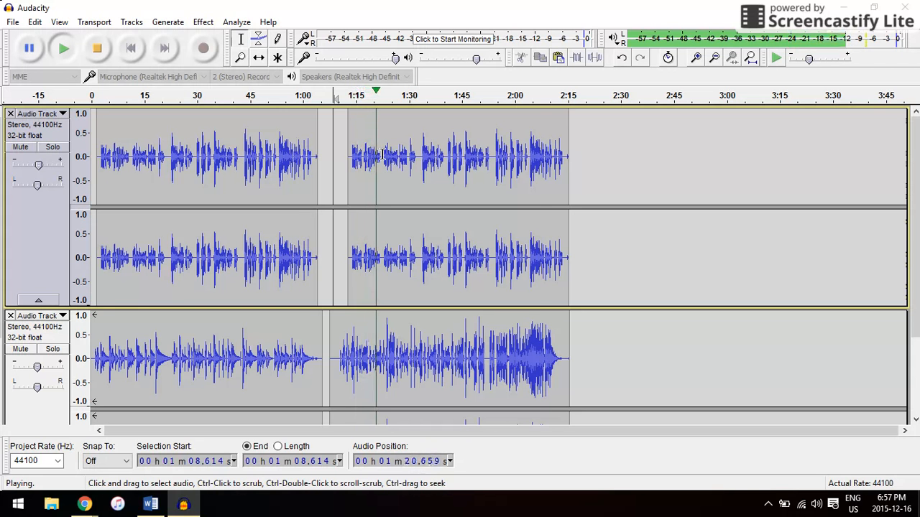
{"action": "left_click", "coordinate": [525, 95]}
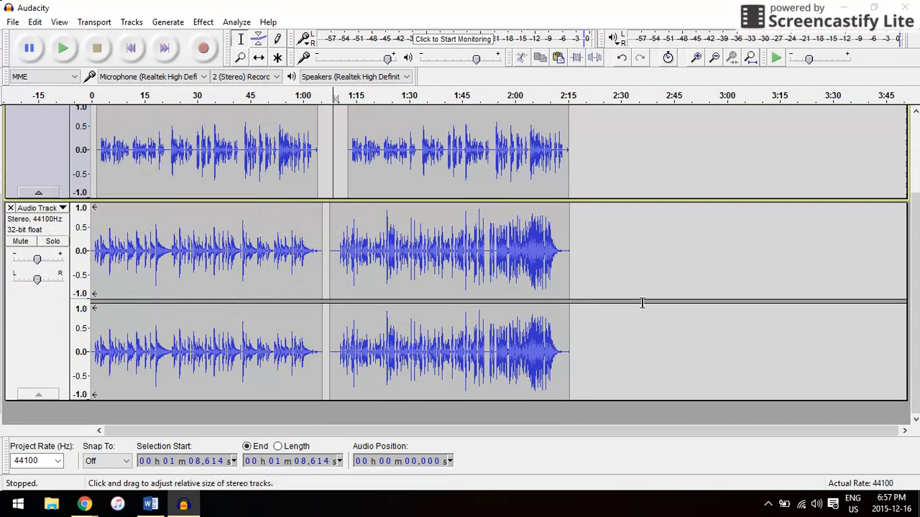
{"action": "scroll", "coordinate": [709, 274], "scroll_direction": "up", "scroll_amount": 3}
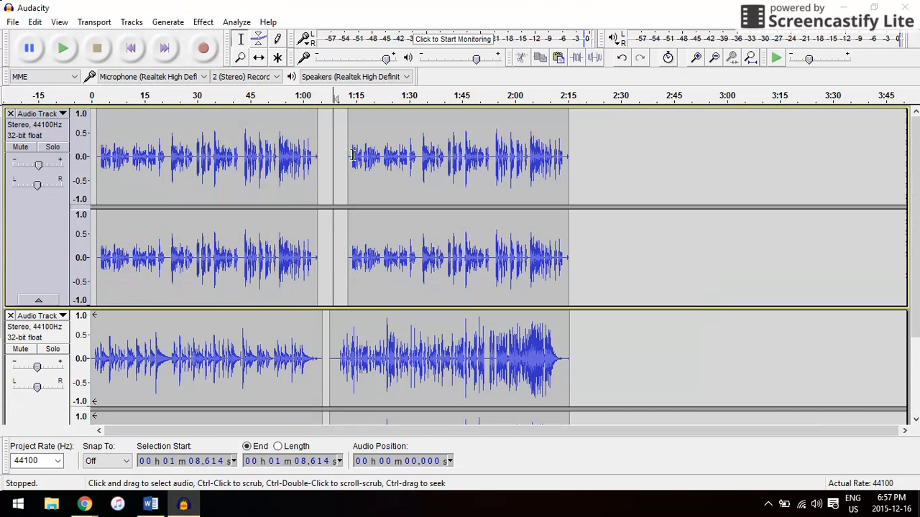
{"action": "scroll", "coordinate": [562, 292], "scroll_direction": "down", "scroll_amount": 2}
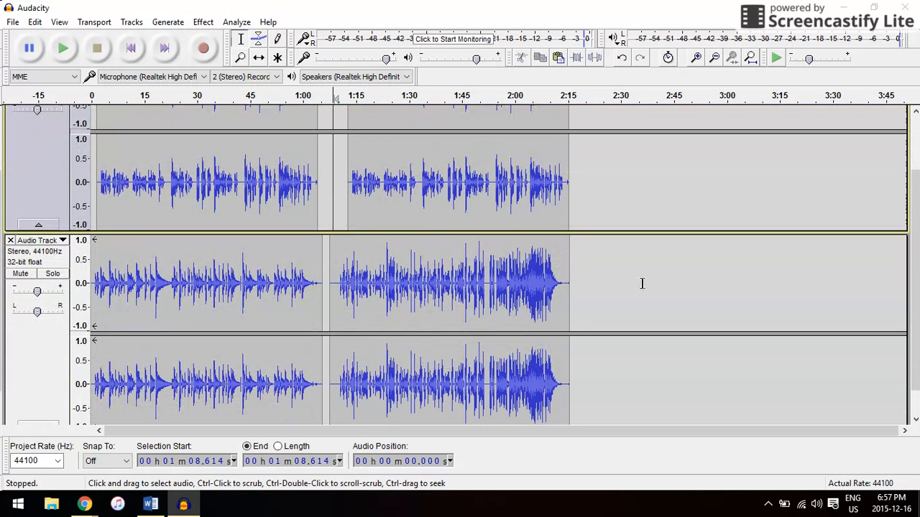
{"action": "scroll", "coordinate": [642, 284], "scroll_direction": "up", "scroll_amount": 2}
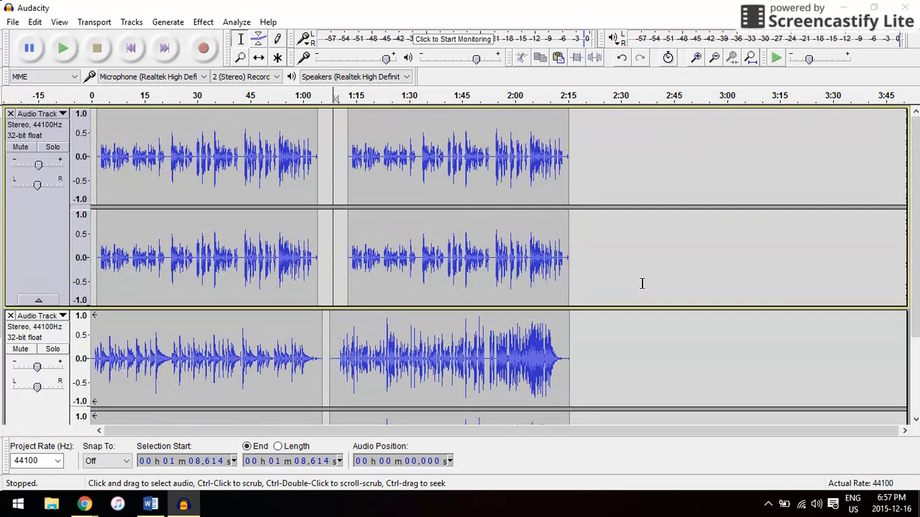